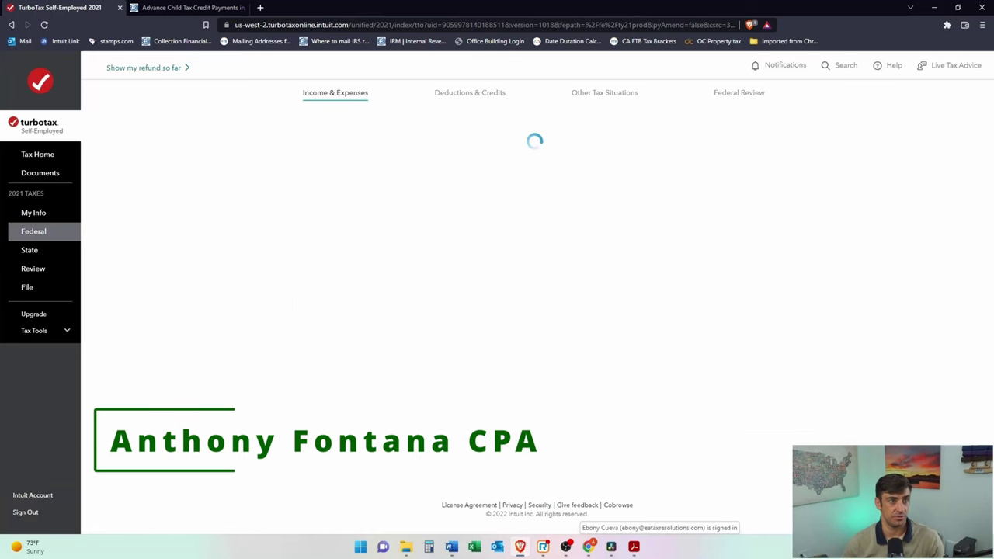
# Step: Paste the employer's EIN from the W-2 PDF into the Box b field and continue
pyautogui.click(518, 308)
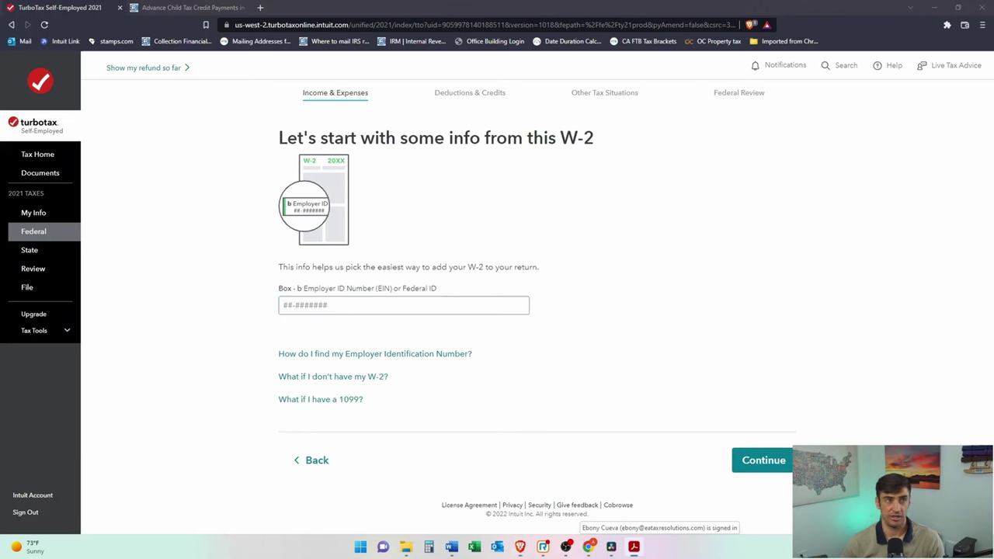
pyautogui.moveTo(993, 183); pyautogui.dragTo(742, 102)
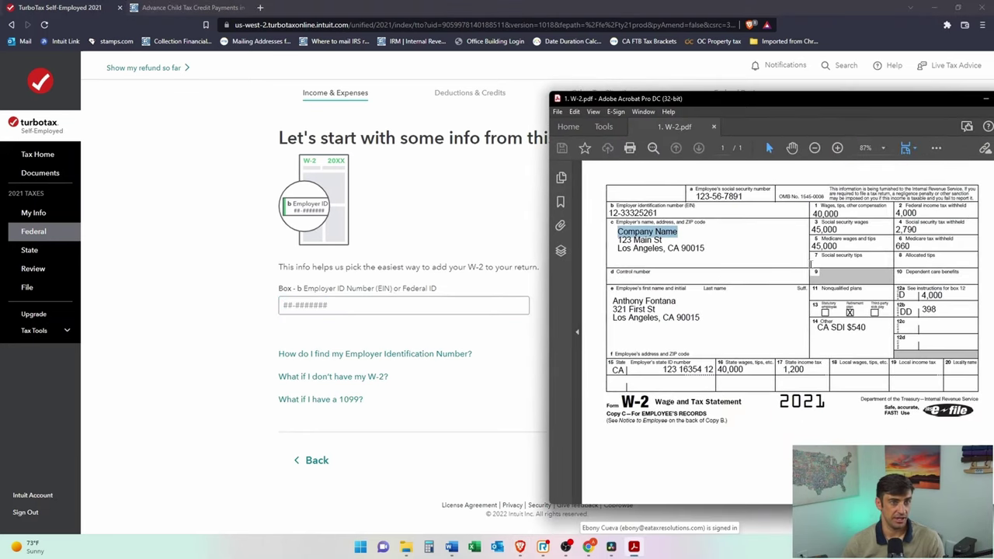
pyautogui.moveTo(658, 213); pyautogui.dragTo(608, 212)
pyautogui.hotkey('ctrl', 'c')
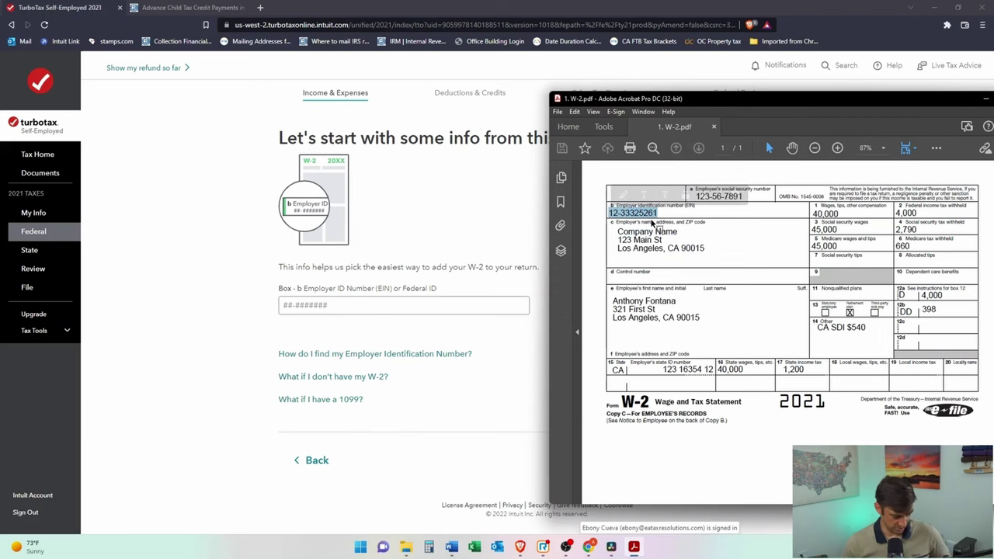
pyautogui.click(435, 306)
pyautogui.hotkey('ctrl', 'v')
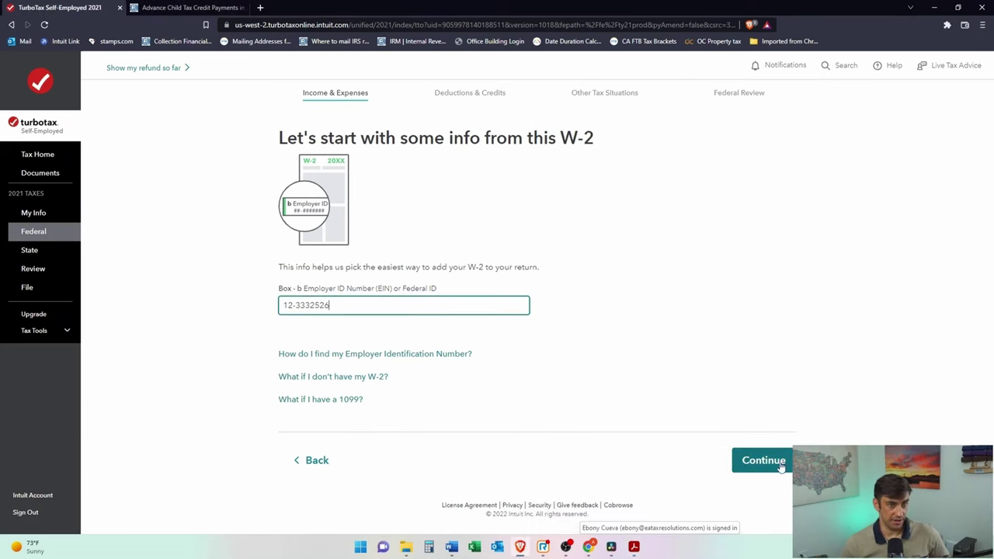
pyautogui.click(781, 466)
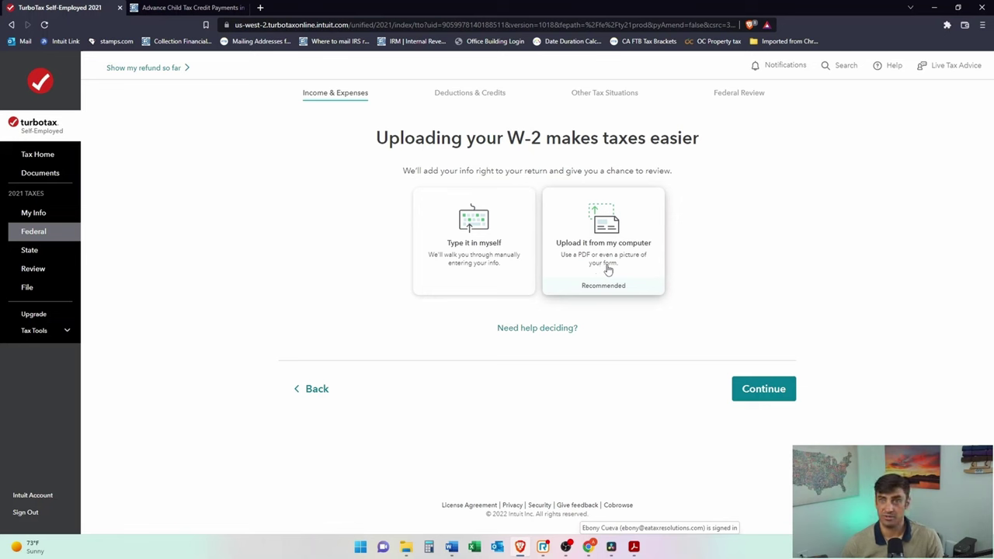
# Step: Choose 'Type it in myself' to enter the W-2 manually and continue
pyautogui.click(485, 279)
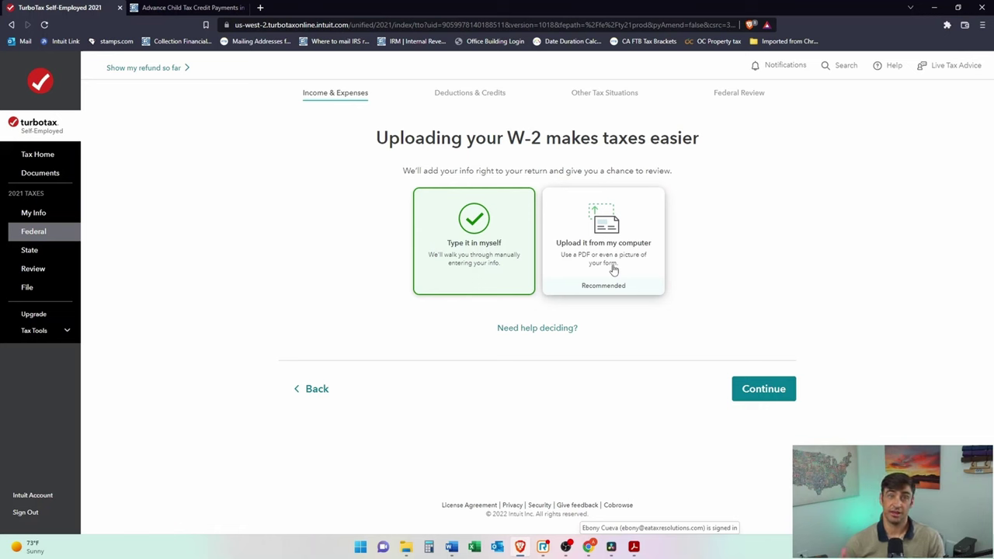
pyautogui.click(782, 397)
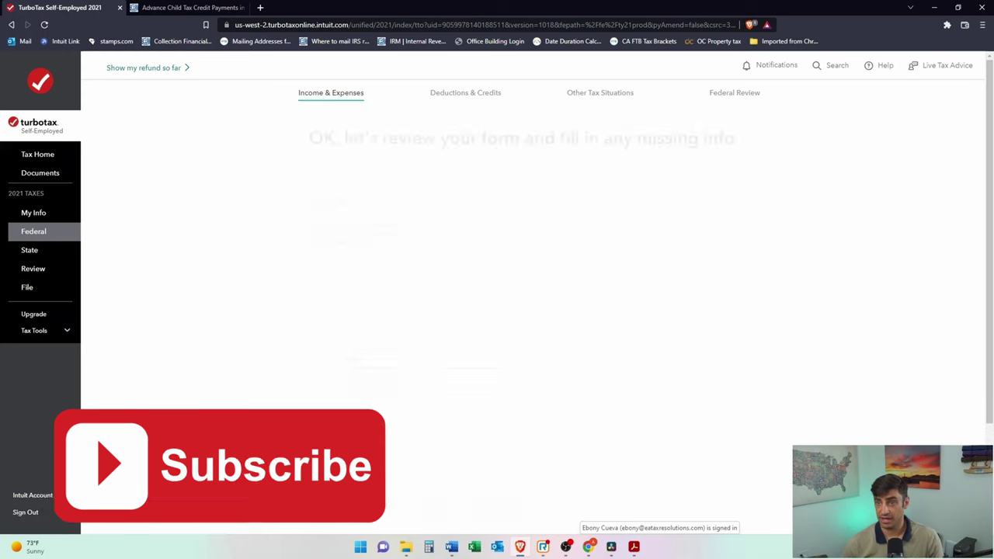
# Step: Move the W-2 PDF mostly aside and bring the tax form back to the front
pyautogui.hotkey('alt', 'Tab')
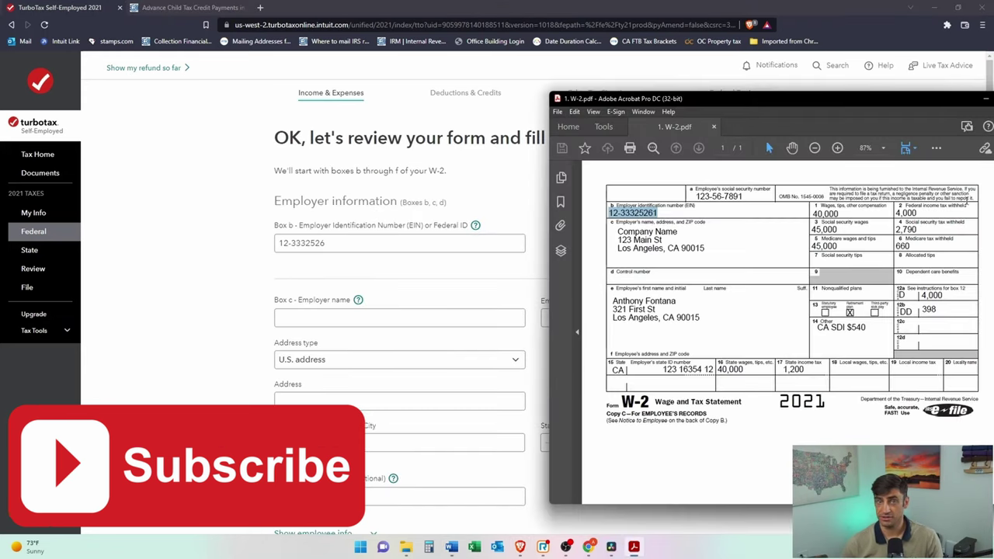
pyautogui.moveTo(857, 111); pyautogui.dragTo(993, 116)
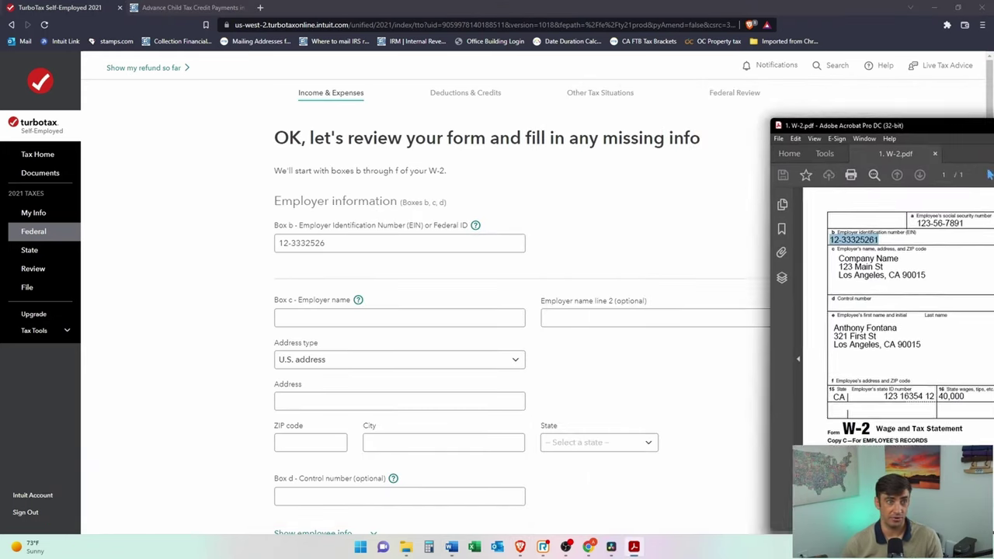
pyautogui.click(688, 219)
pyautogui.scroll(-2, 587, 217)
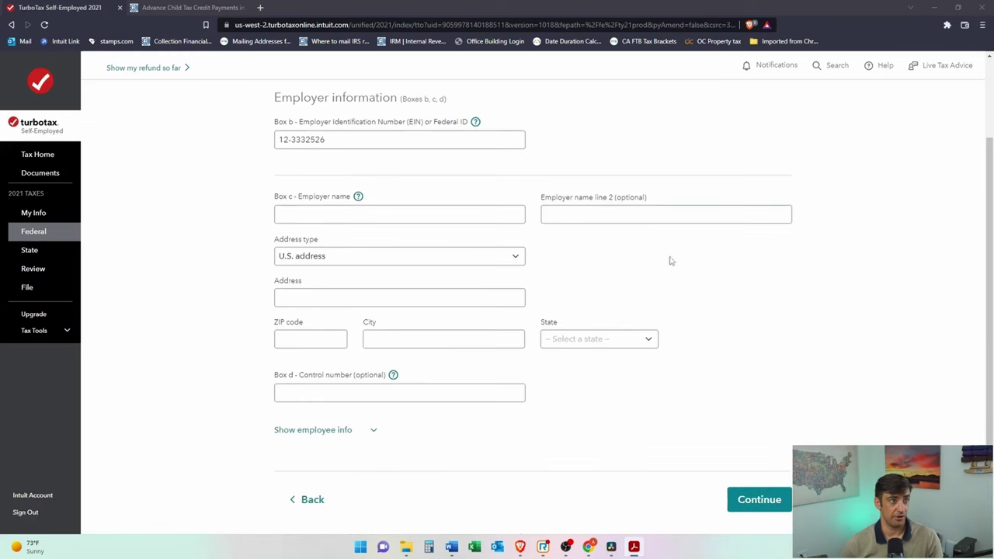
pyautogui.scroll(1, 714, 258)
pyautogui.scroll(-1, 741, 287)
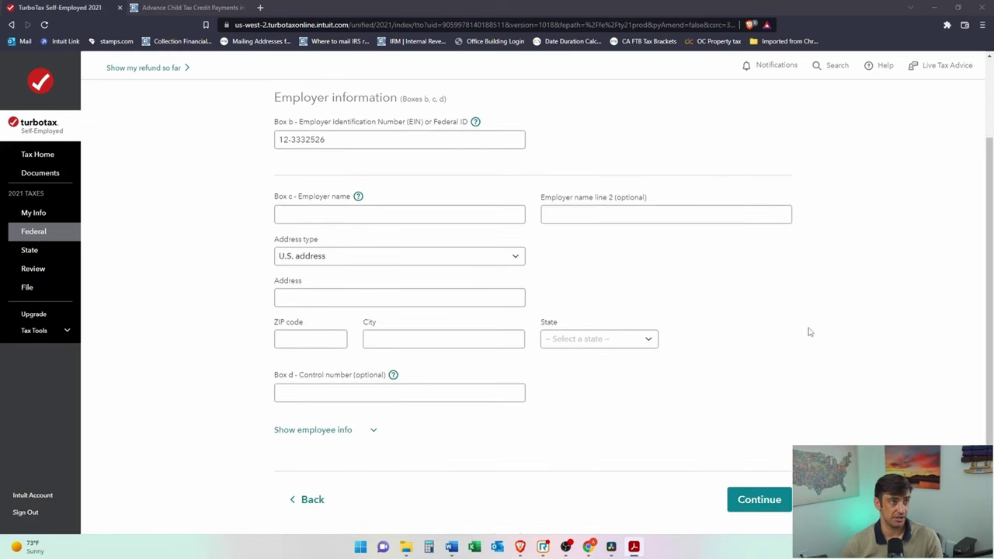
# Step: Enter employer name 'Company Name', the suggested street address, ZIP 92660 and city, then continue
pyautogui.click(478, 216)
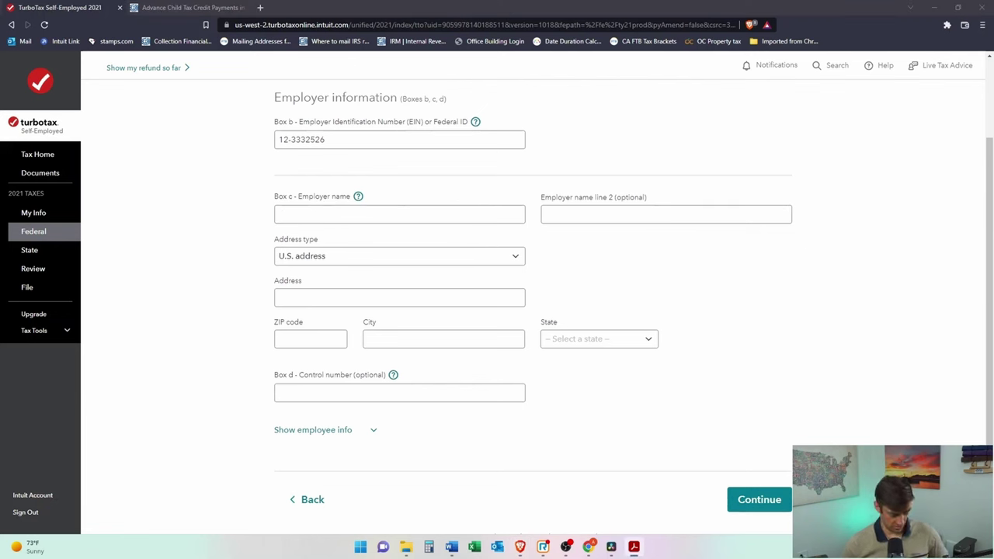
pyautogui.click(339, 210)
pyautogui.write('Company Name')
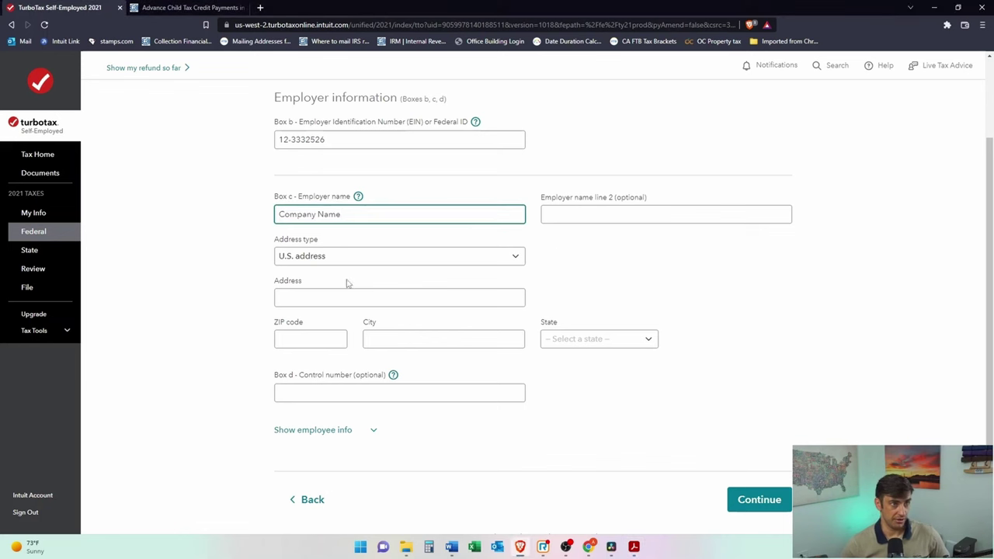
pyautogui.click(347, 298)
pyautogui.click(315, 321)
pyautogui.click(308, 338)
pyautogui.write('92660')
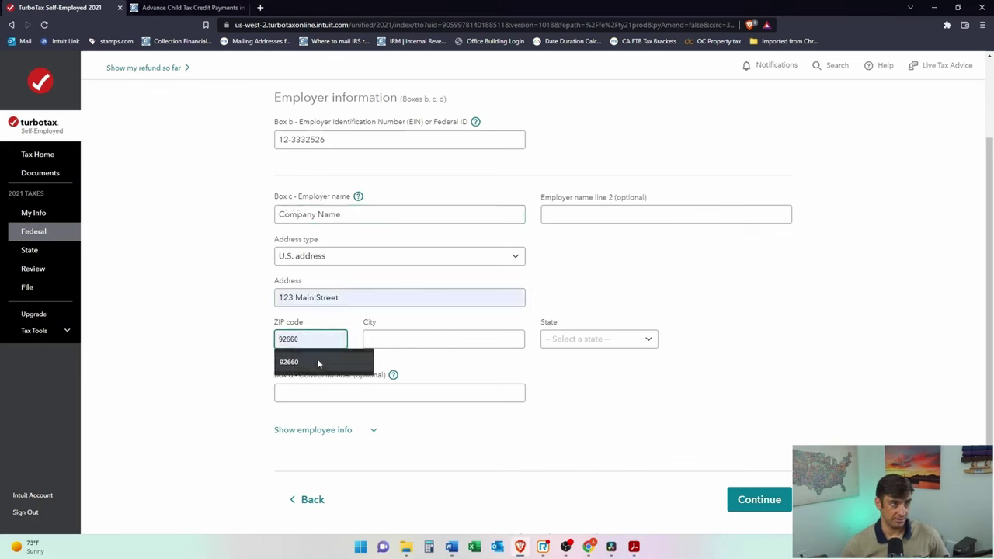
pyautogui.click(426, 343)
pyautogui.click(413, 362)
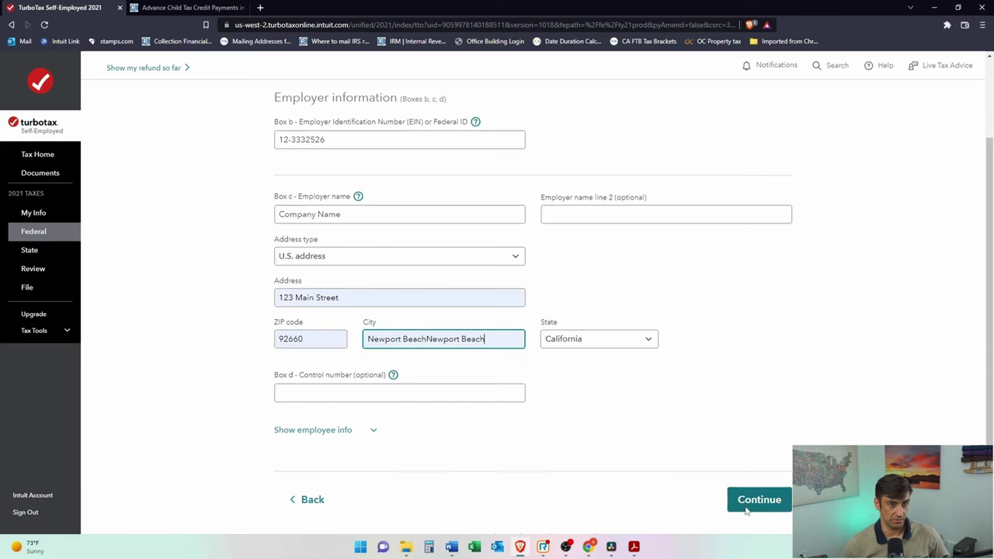
pyautogui.press('Return')
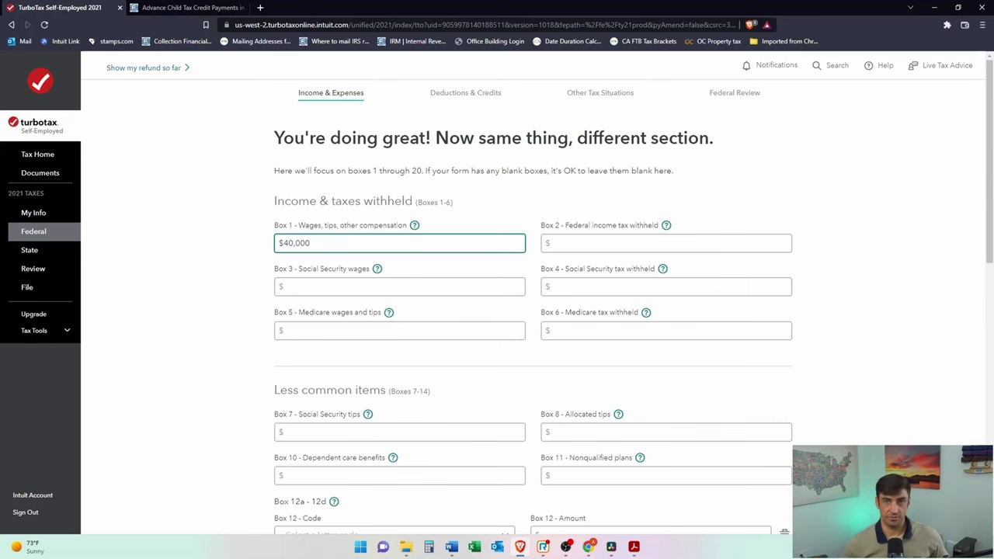
# Step: Place the tax form and the W-2 PDF side by side on screen
pyautogui.hotkey('alt', 'Tab')
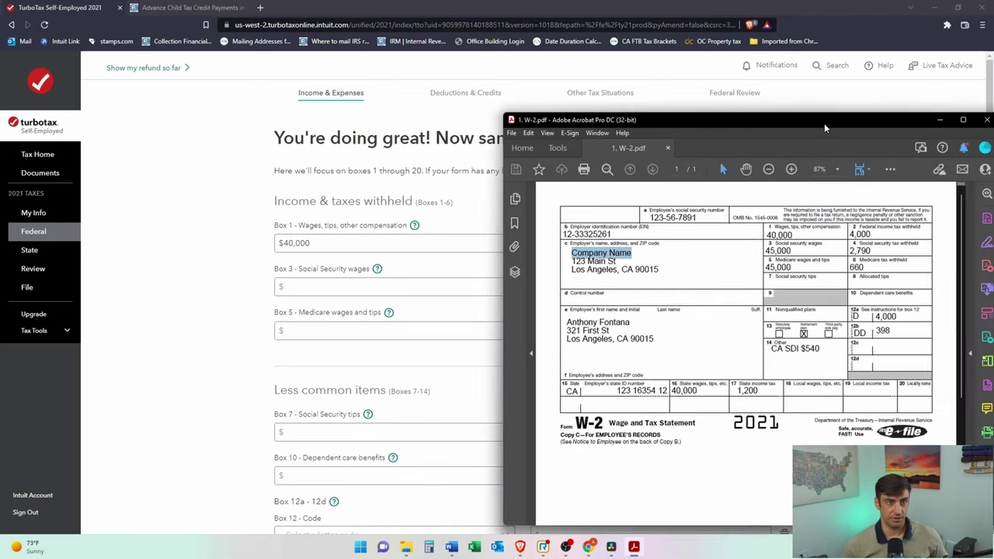
pyautogui.moveTo(824, 123); pyautogui.dragTo(853, 130)
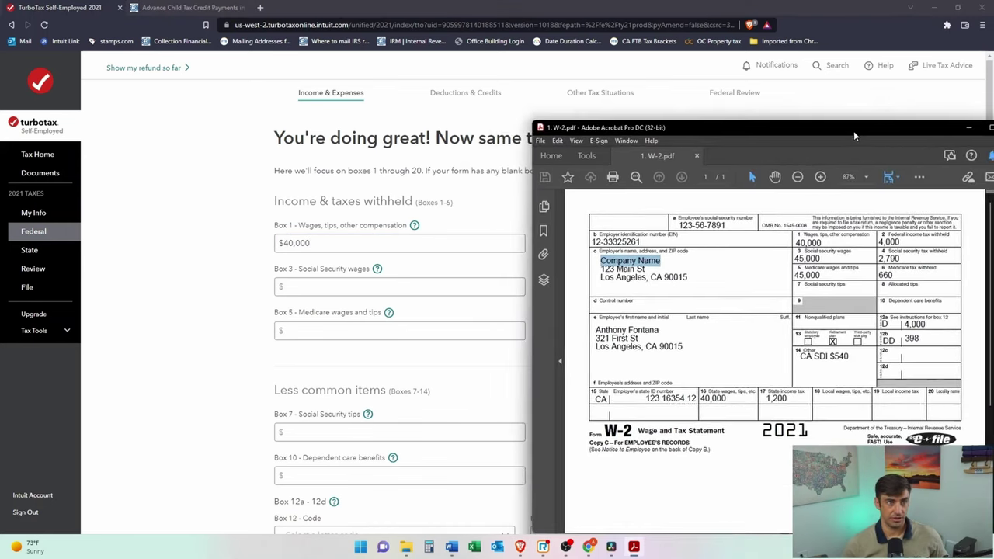
pyautogui.click(424, 288)
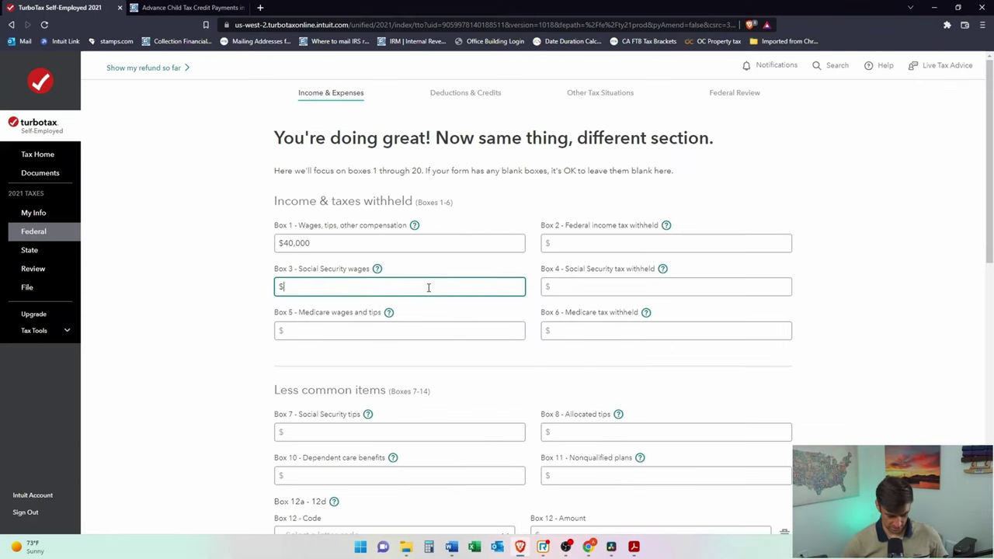
pyautogui.press('super+Left')
pyautogui.press('Return')
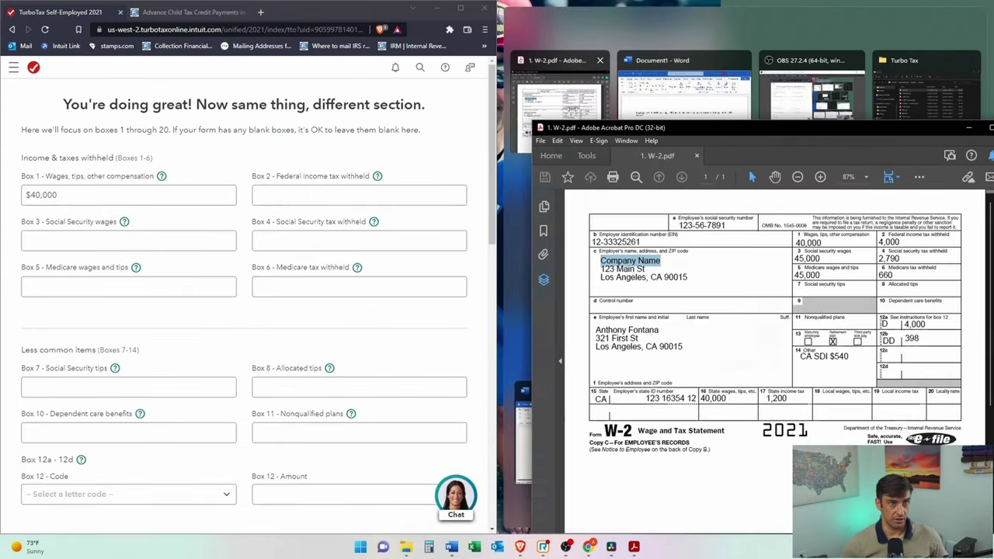
# Step: Enter Box 2 federal withholding 4,000, Box 3 Social Security wages and Box 4 tax 2,790
pyautogui.click(378, 197)
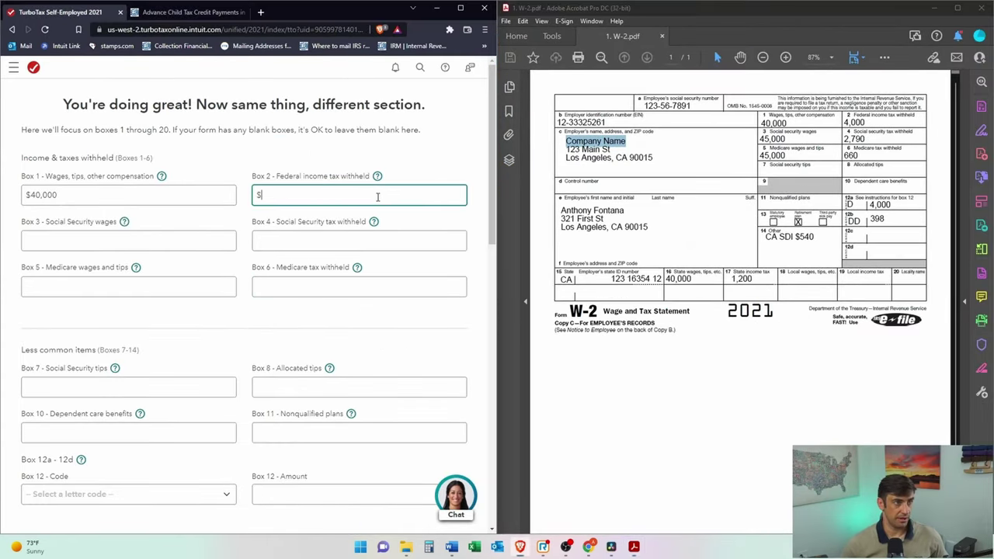
pyautogui.write('4,000')
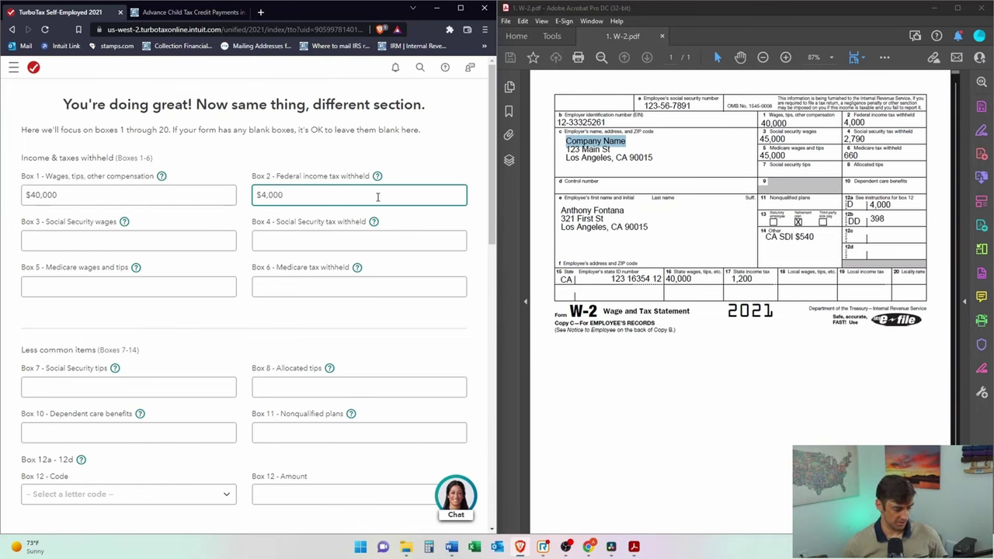
pyautogui.press('Tab')
pyautogui.write('450')
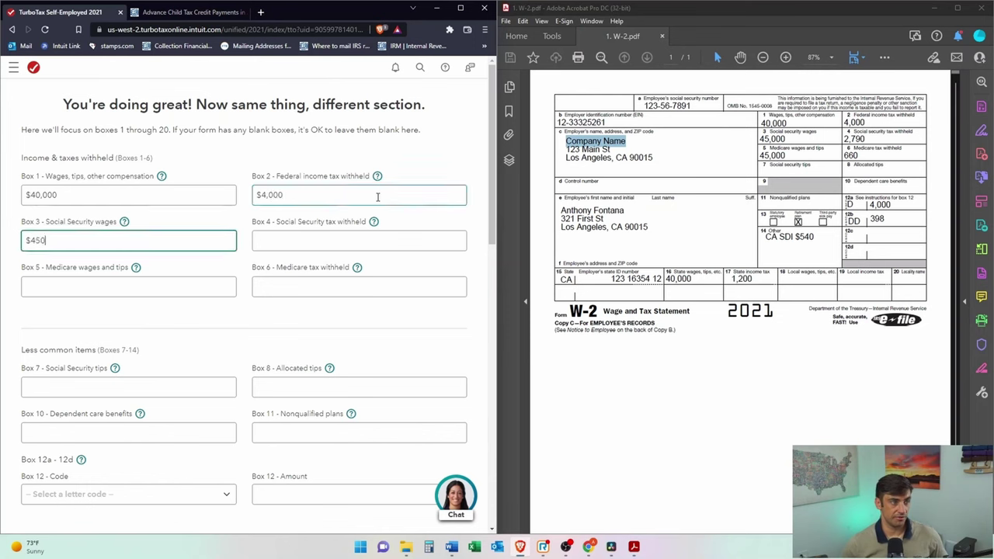
pyautogui.press('Tab')
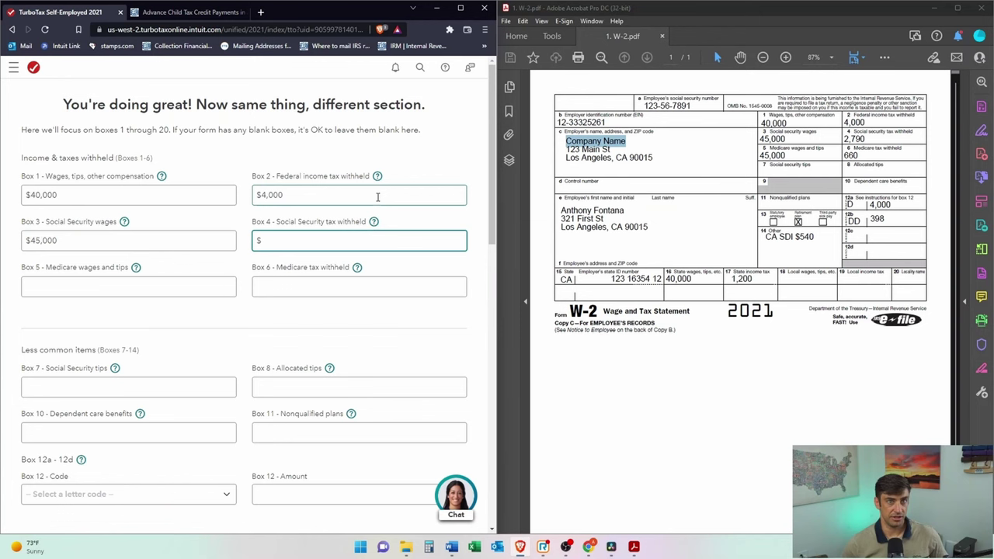
pyautogui.write('2,790')
pyautogui.press('Tab')
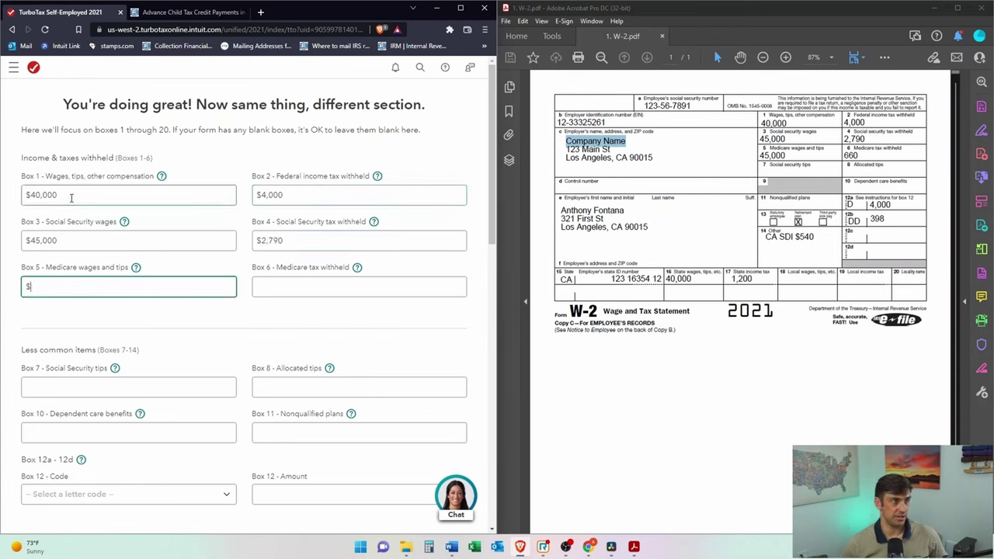
# Step: Cross-check the Box 1, Box 3 and box 12a amounts on the W-2 PDF
pyautogui.moveTo(67, 243); pyautogui.dragTo(28, 244)
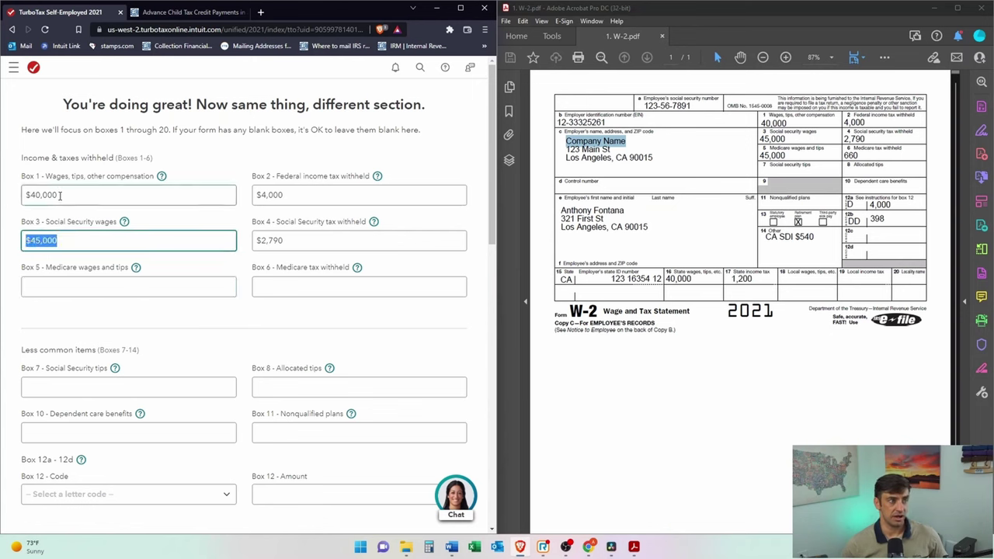
pyautogui.moveTo(60, 195); pyautogui.dragTo(28, 194)
pyautogui.click(58, 241)
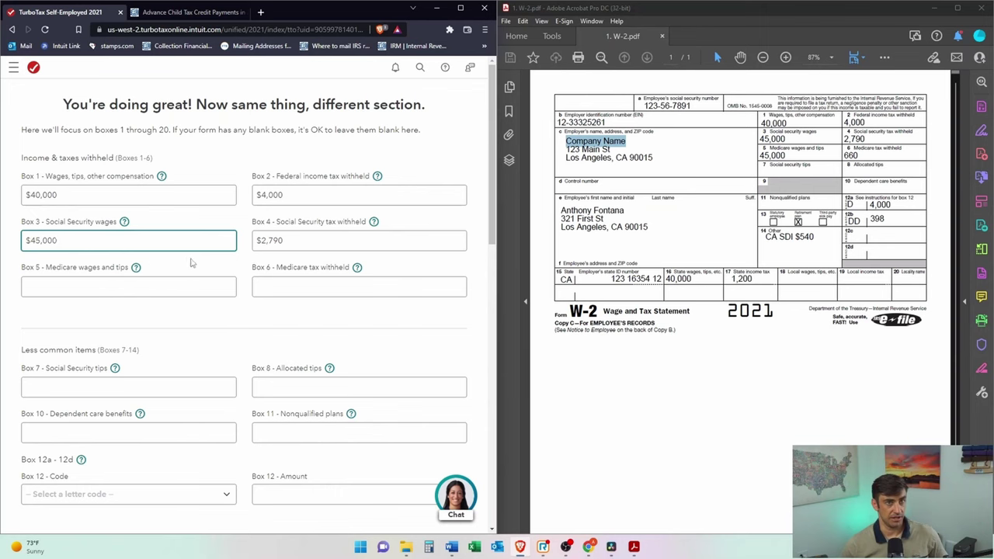
pyautogui.moveTo(891, 205); pyautogui.dragTo(877, 205)
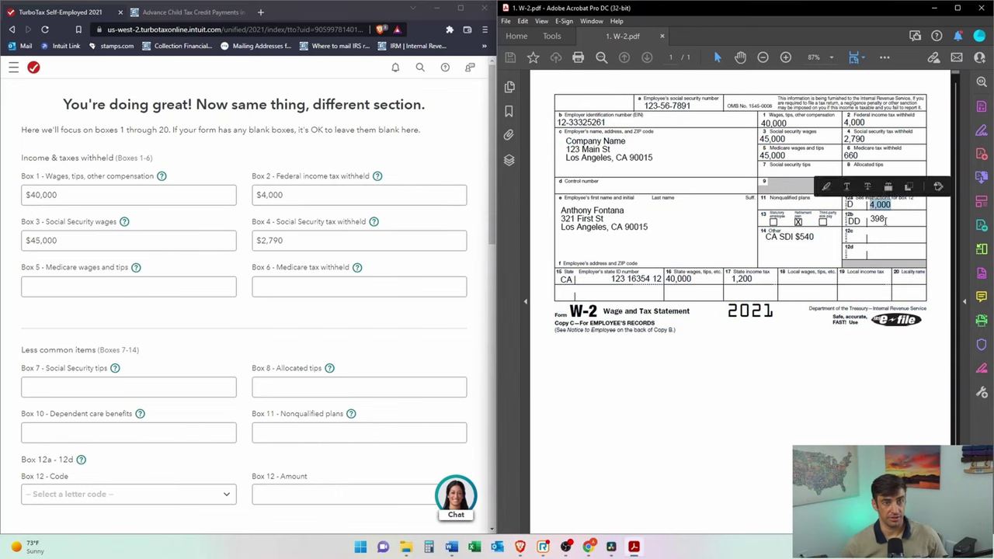
pyautogui.click(885, 208)
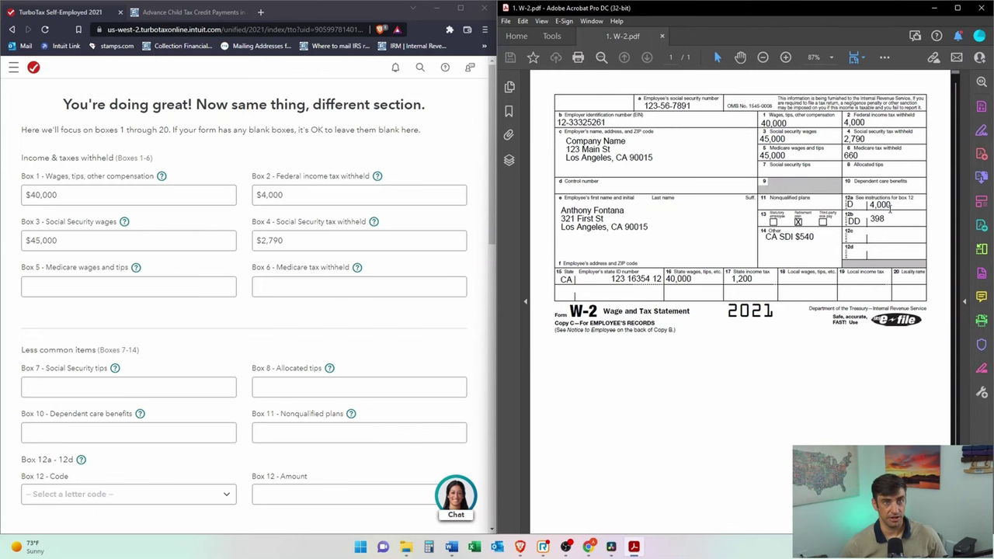
pyautogui.moveTo(891, 205); pyautogui.dragTo(868, 205)
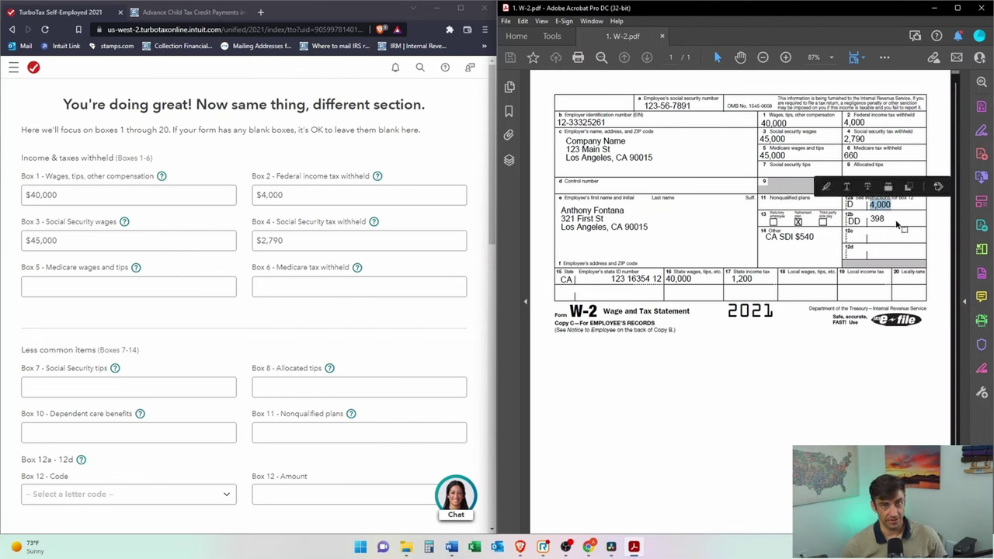
pyautogui.click(857, 205)
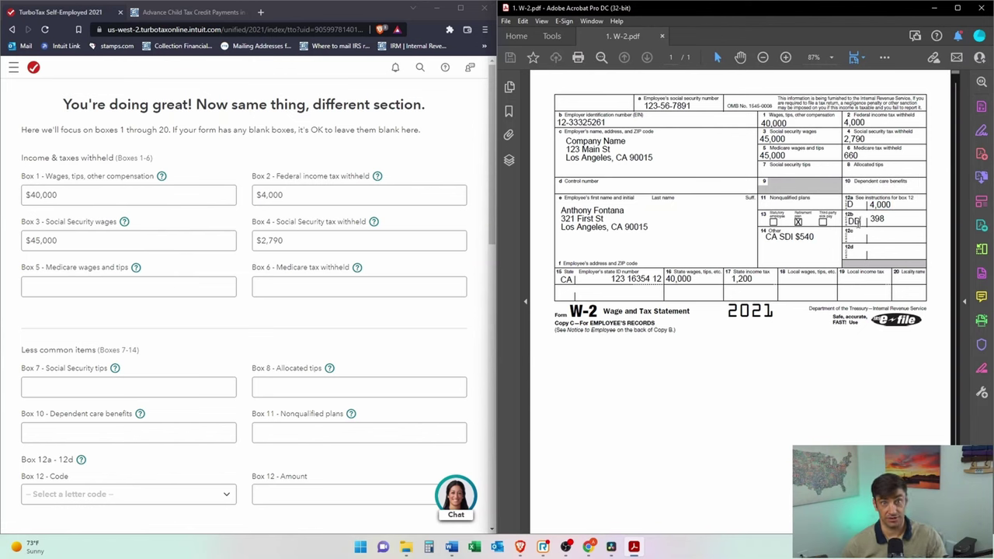
pyautogui.moveTo(789, 123); pyautogui.dragTo(762, 122)
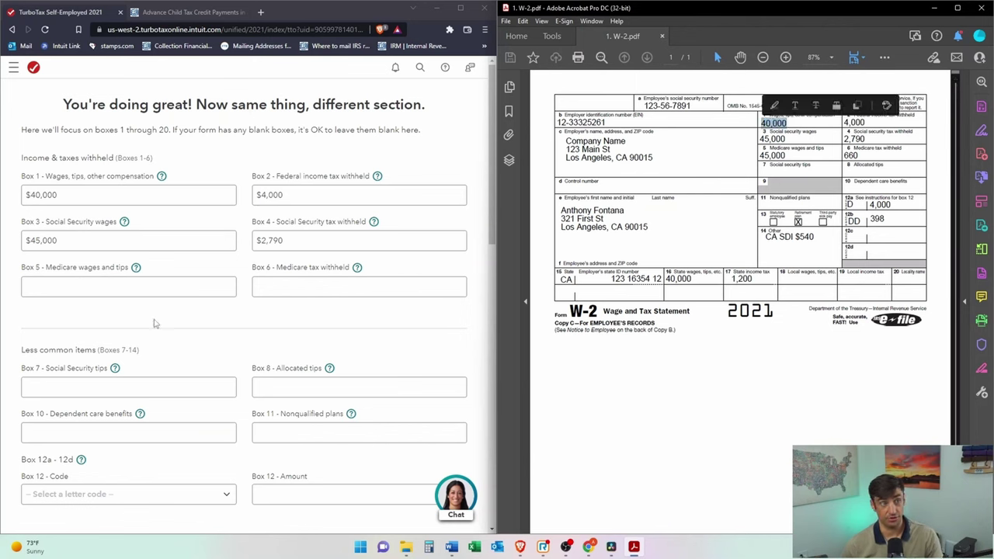
# Step: Fill Box 5 Medicare wages $45,000 and Box 6 tax $660, leaving Boxes 7 and 10 blank
pyautogui.click(102, 287)
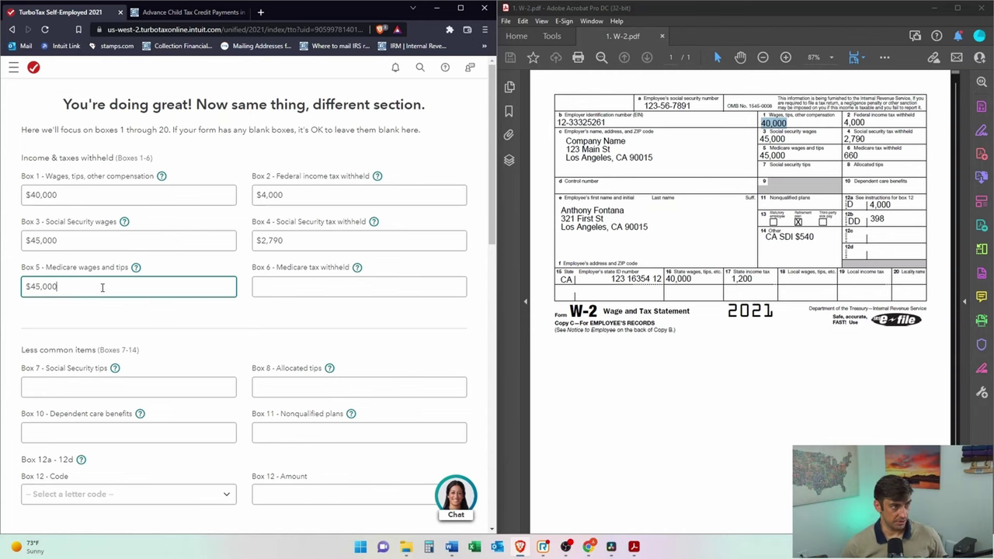
pyautogui.press('Tab')
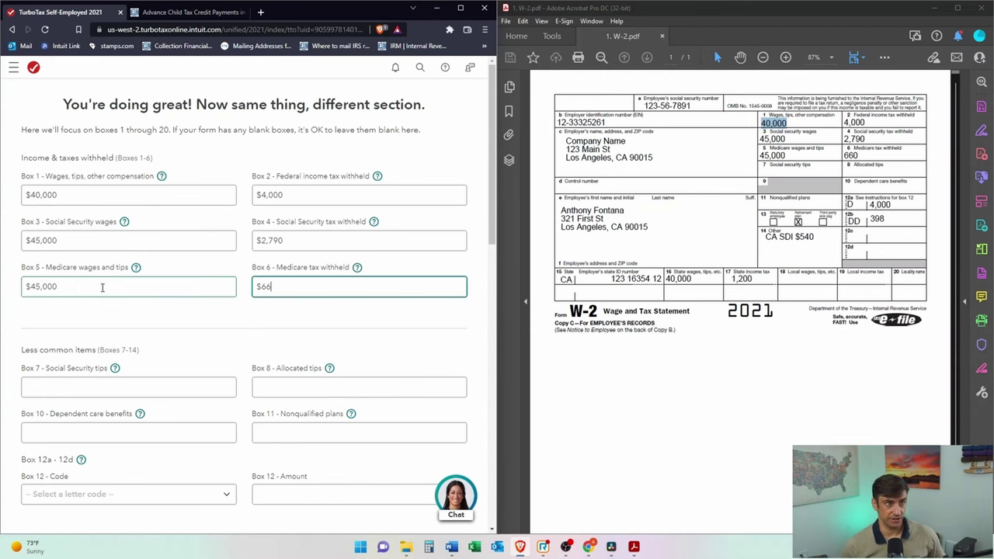
pyautogui.scroll(-1, 263, 351)
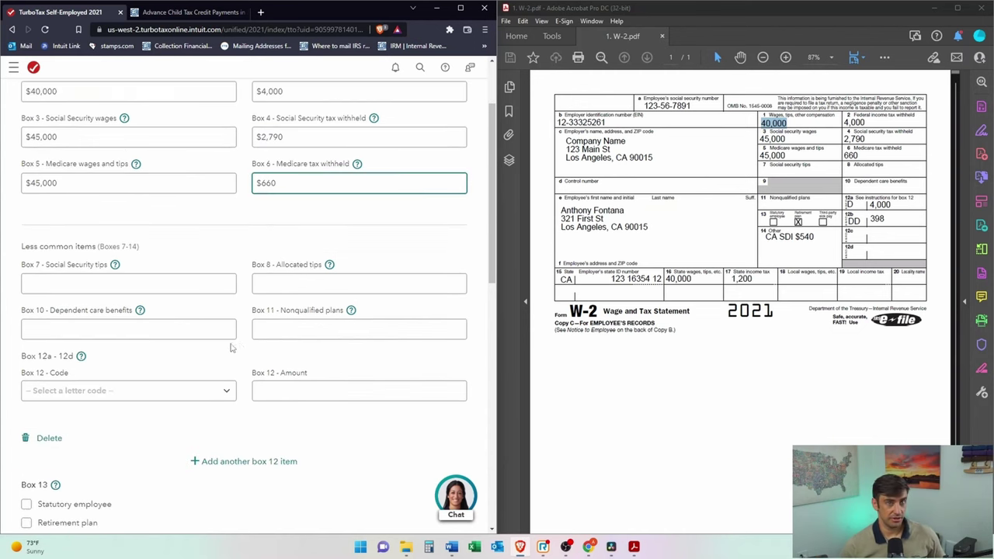
pyautogui.click(144, 285)
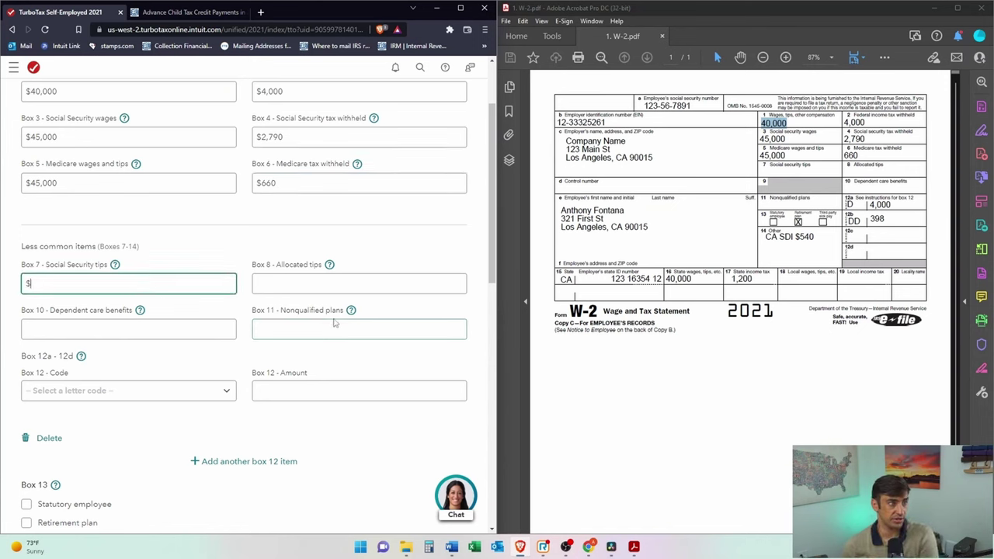
pyautogui.click(104, 332)
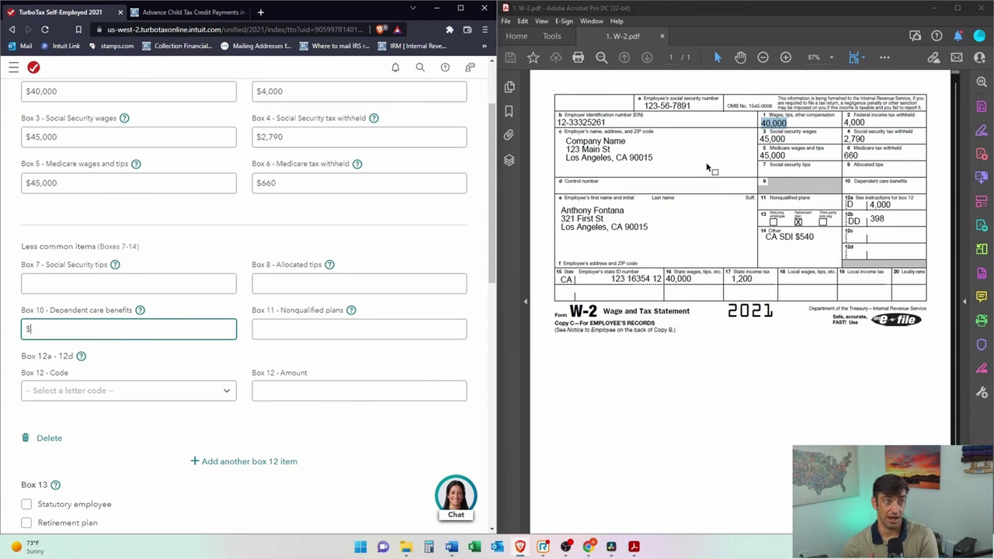
pyautogui.moveTo(906, 181); pyautogui.dragTo(854, 180)
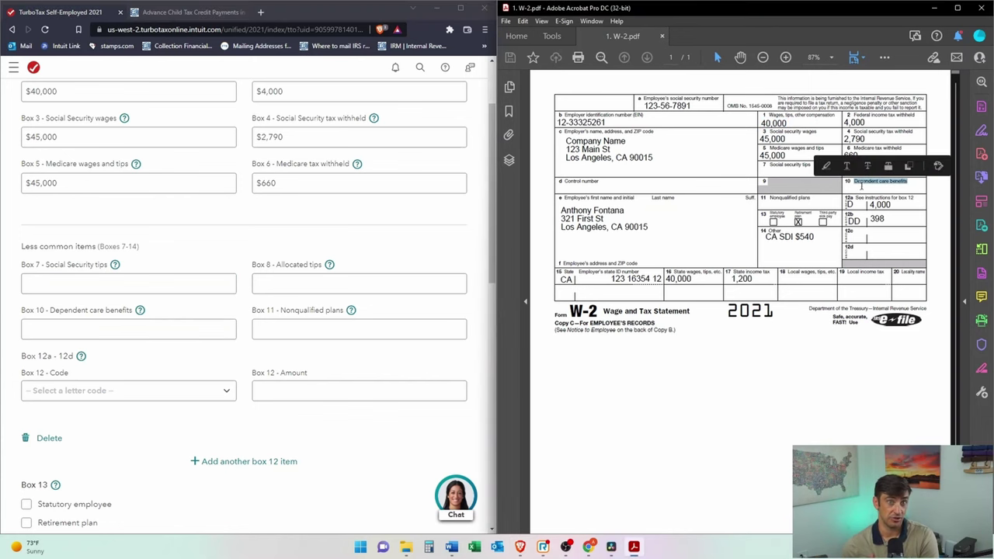
pyautogui.click(432, 445)
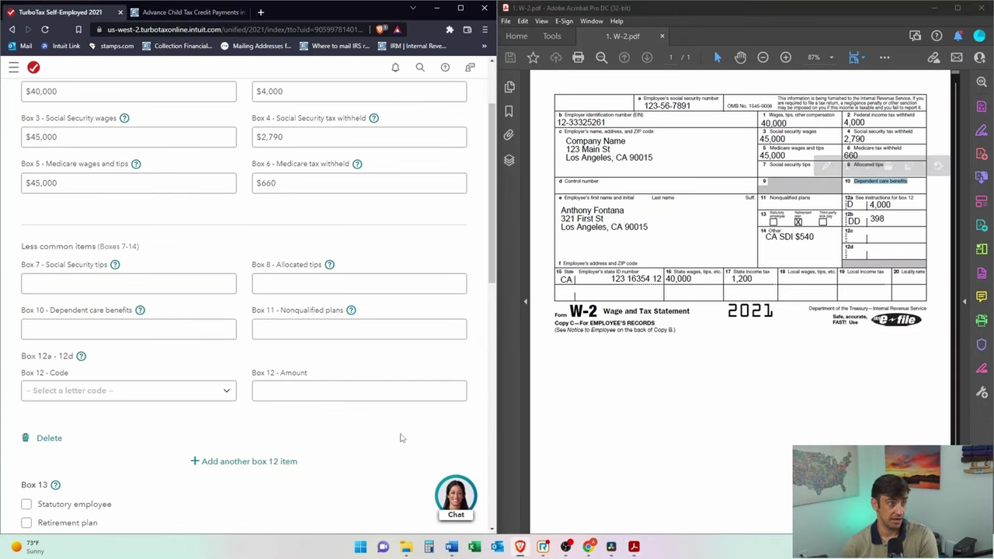
pyautogui.click(357, 389)
pyautogui.scroll(-3, 356, 380)
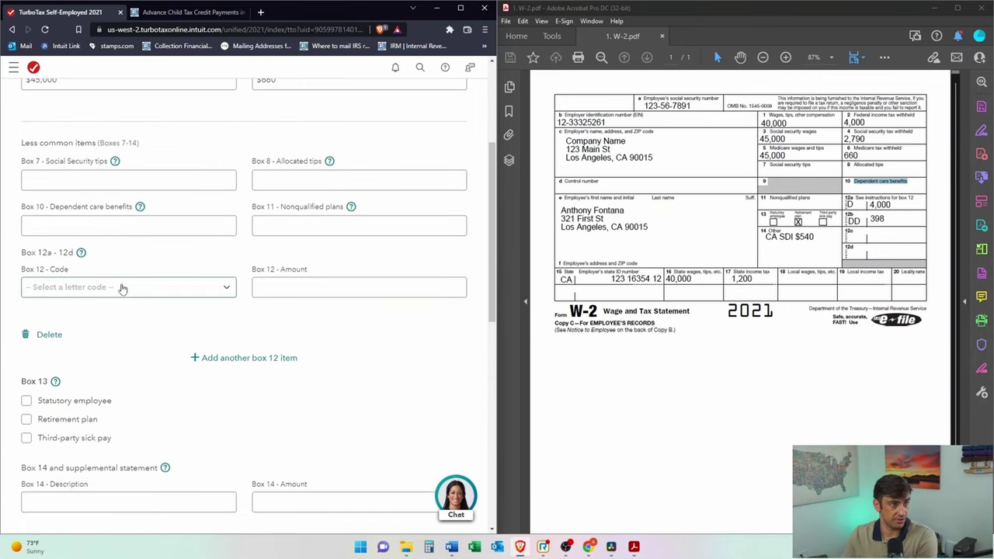
# Step: Add Box 12 items: code D for $4,000 and code DD for $398
pyautogui.click(119, 286)
pyautogui.click(127, 365)
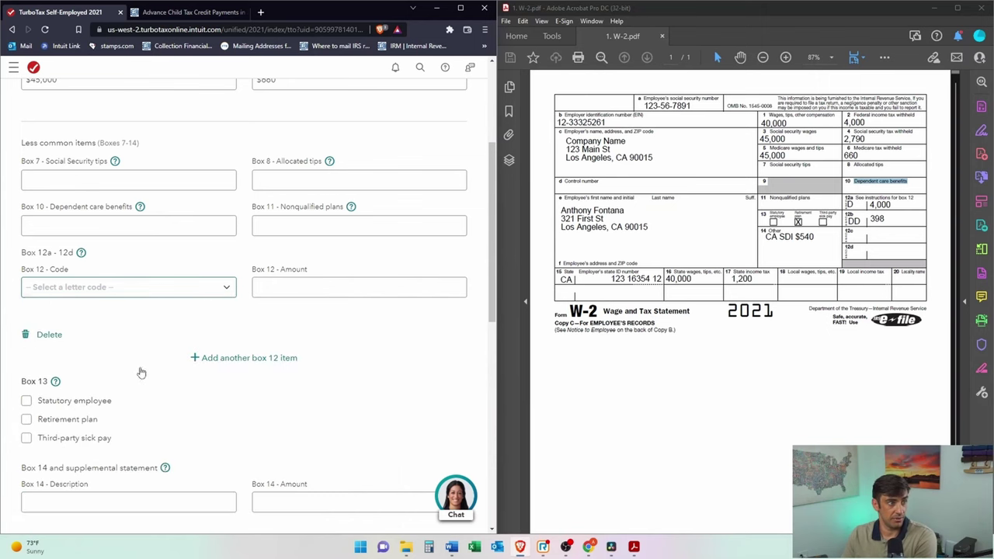
pyautogui.click(339, 291)
pyautogui.write('4,0')
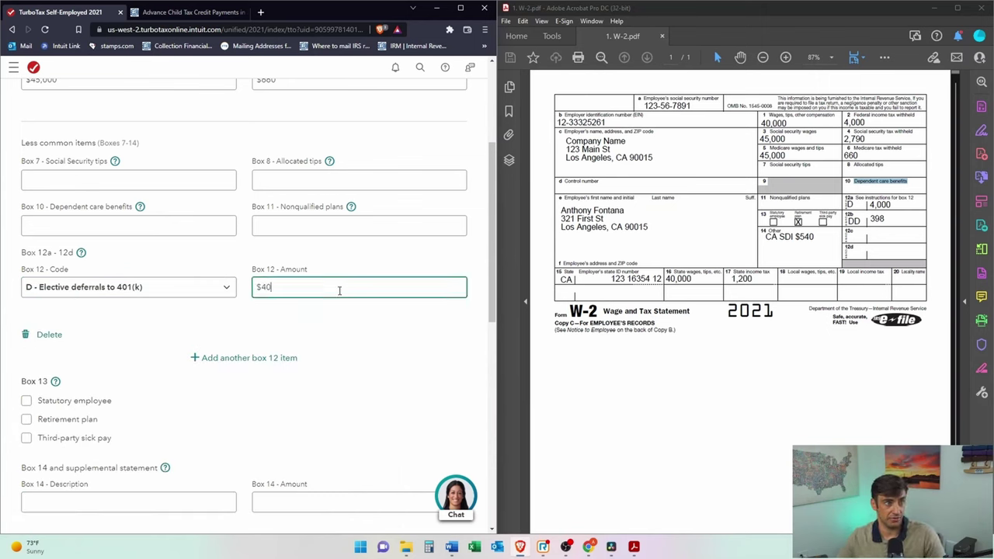
pyautogui.write('00')
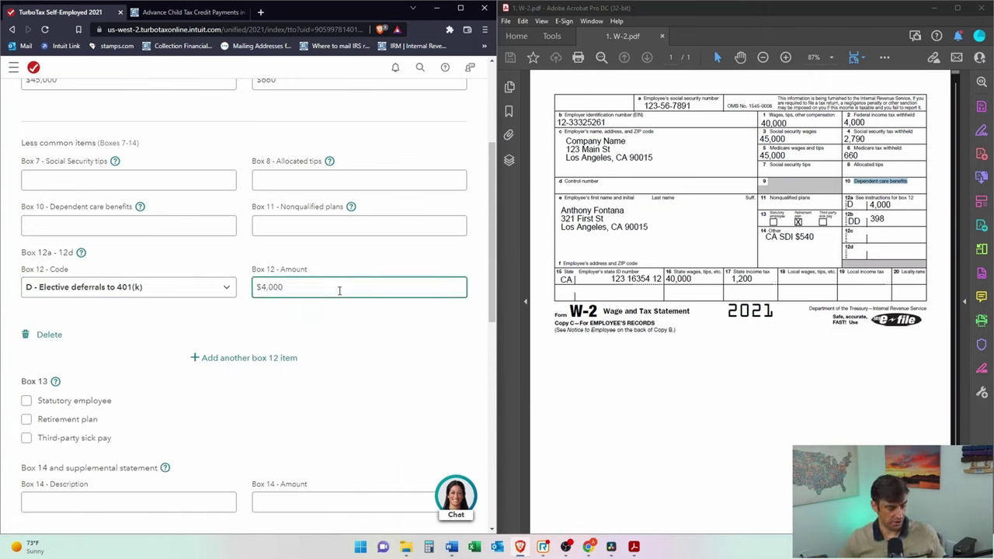
pyautogui.click(203, 357)
pyautogui.click(117, 385)
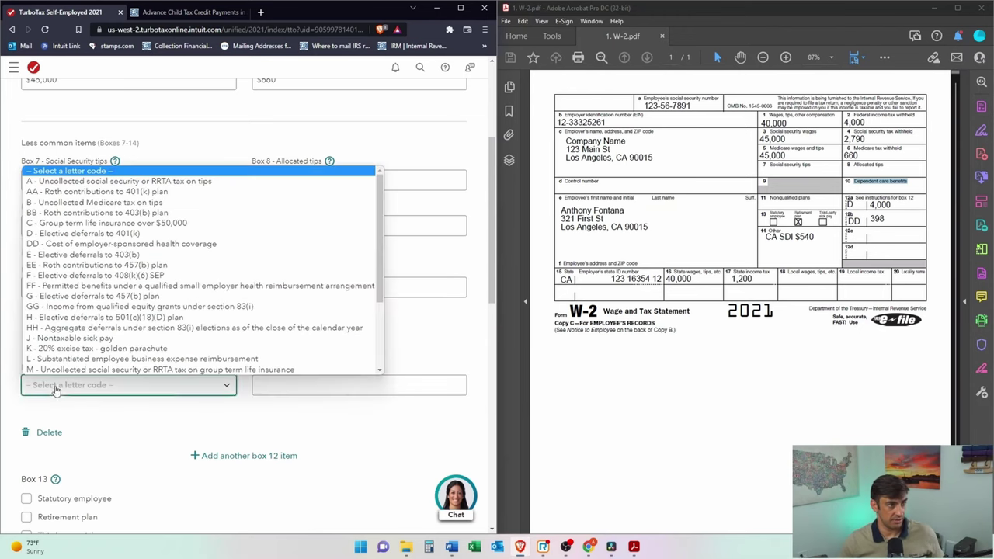
pyautogui.scroll(-1, 127, 247)
pyautogui.click(117, 223)
pyautogui.click(322, 386)
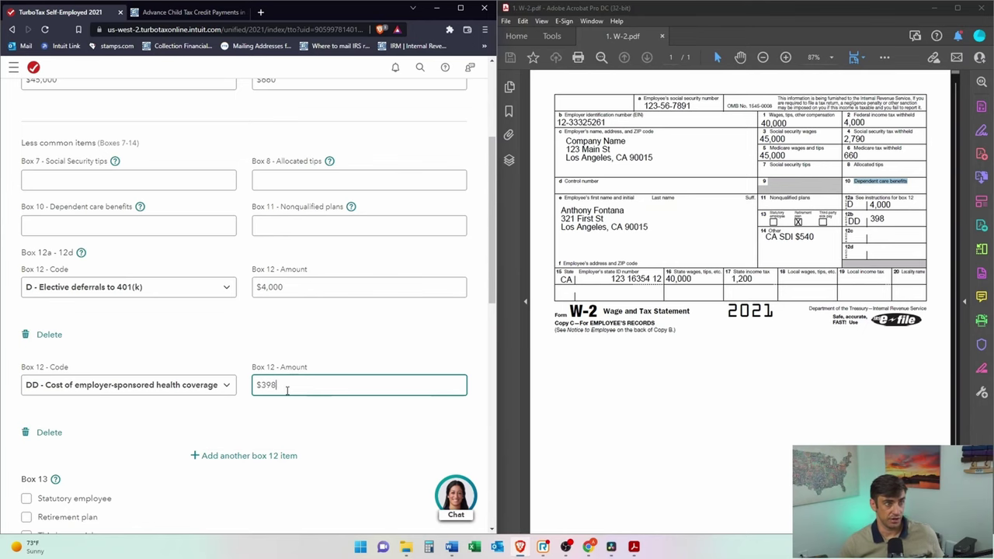
pyautogui.scroll(-3, 222, 366)
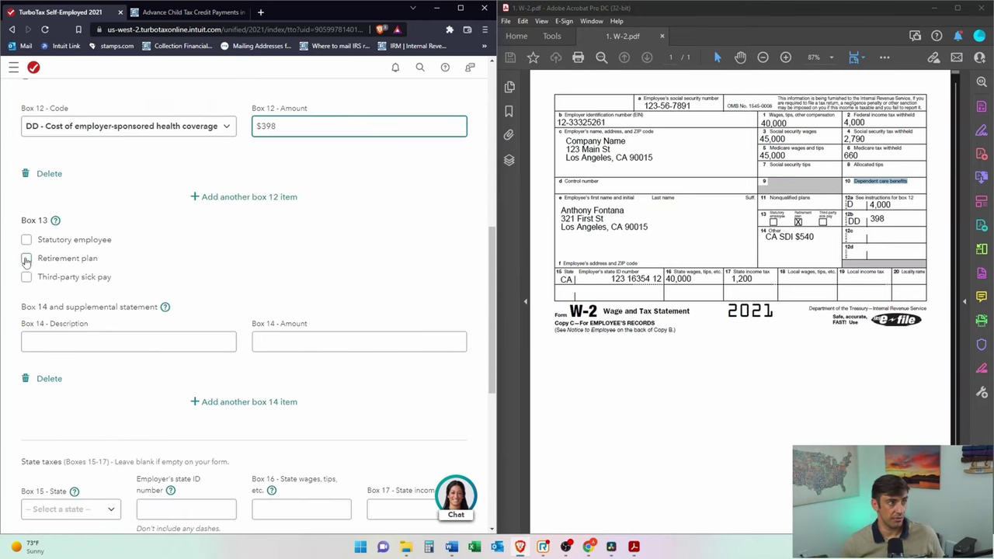
# Step: Tick Retirement plan and enter Box 14 CASDI with amount 540
pyautogui.click(26, 259)
pyautogui.scroll(-1, 422, 329)
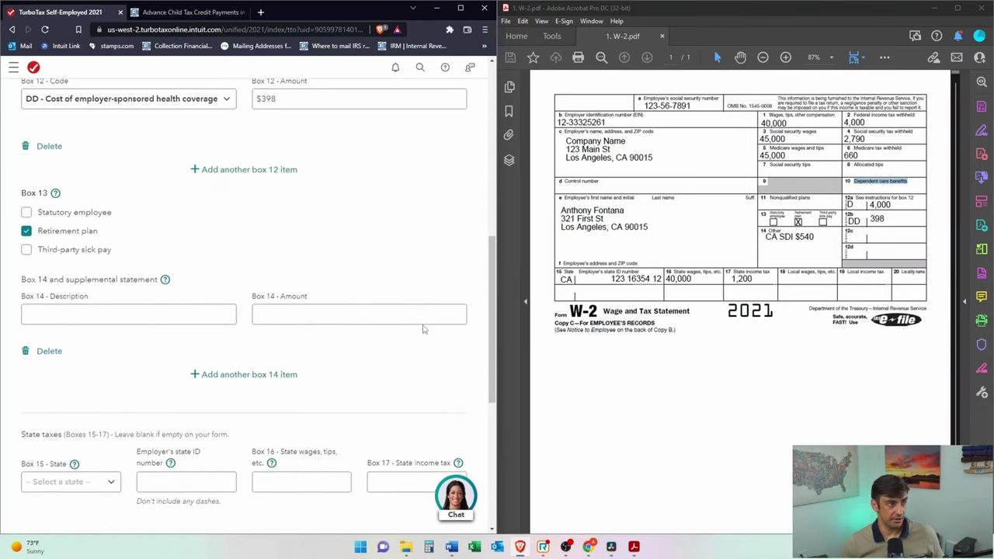
pyautogui.click(103, 236)
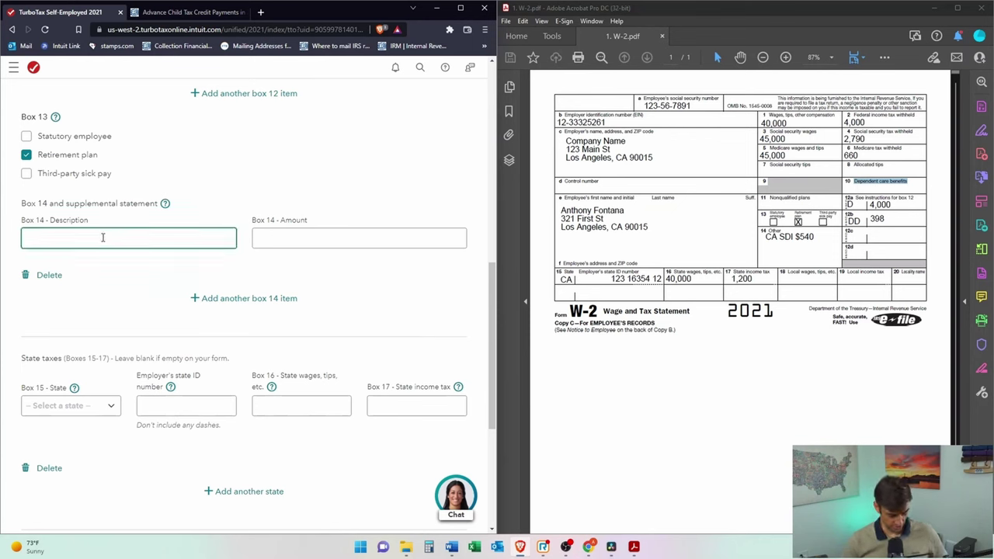
pyautogui.write('CASDI')
pyautogui.press('Tab')
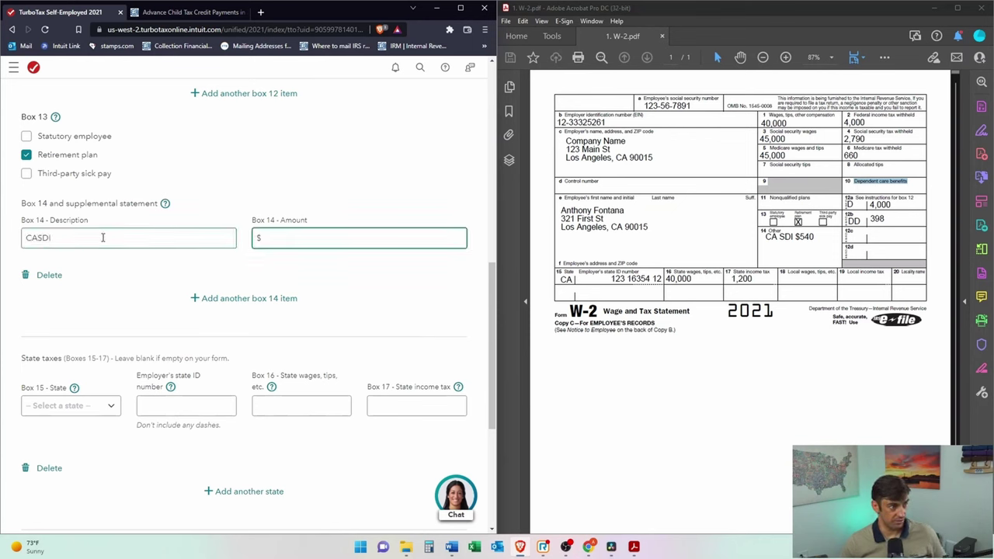
pyautogui.write('5')
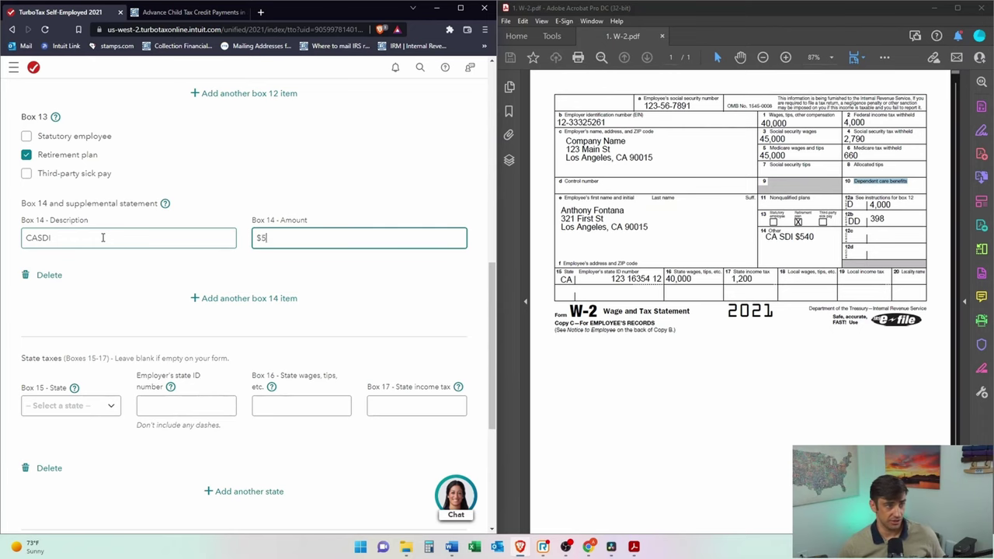
pyautogui.write('40')
# Step: Set Box 15 to California with the employer's state ID, state wages 40,000 and tax 1,200, then continue
pyautogui.scroll(-2, 102, 267)
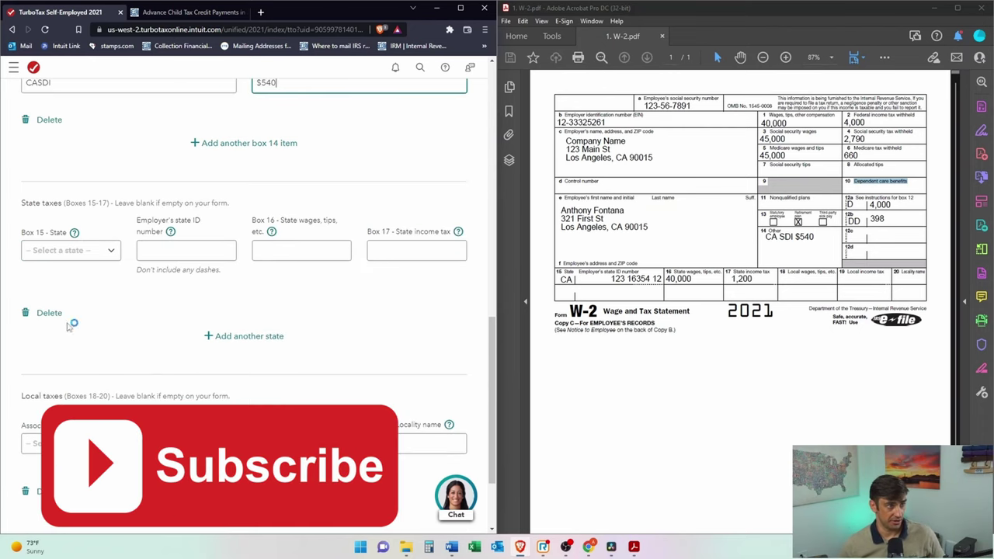
pyautogui.click(93, 250)
pyautogui.click(54, 319)
pyautogui.click(192, 249)
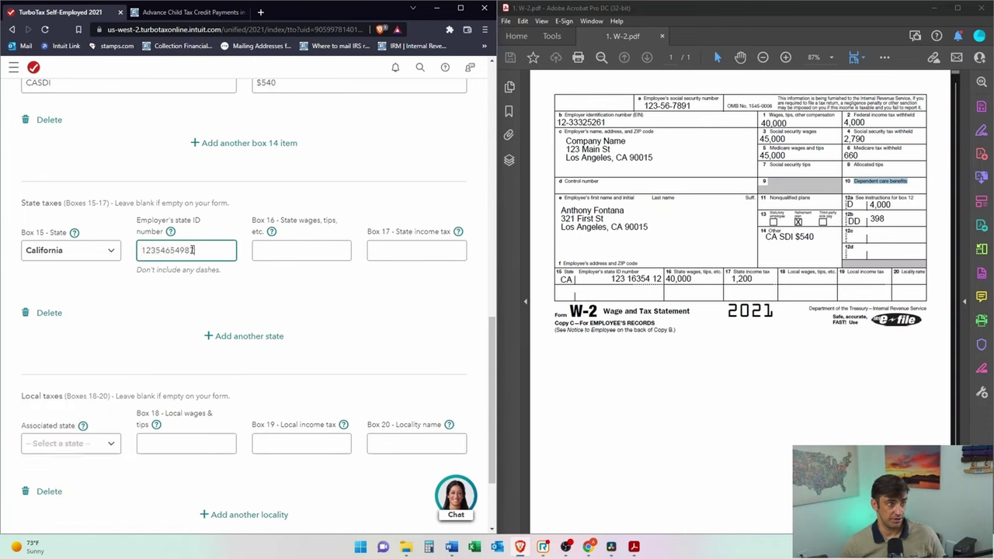
pyautogui.press('Tab')
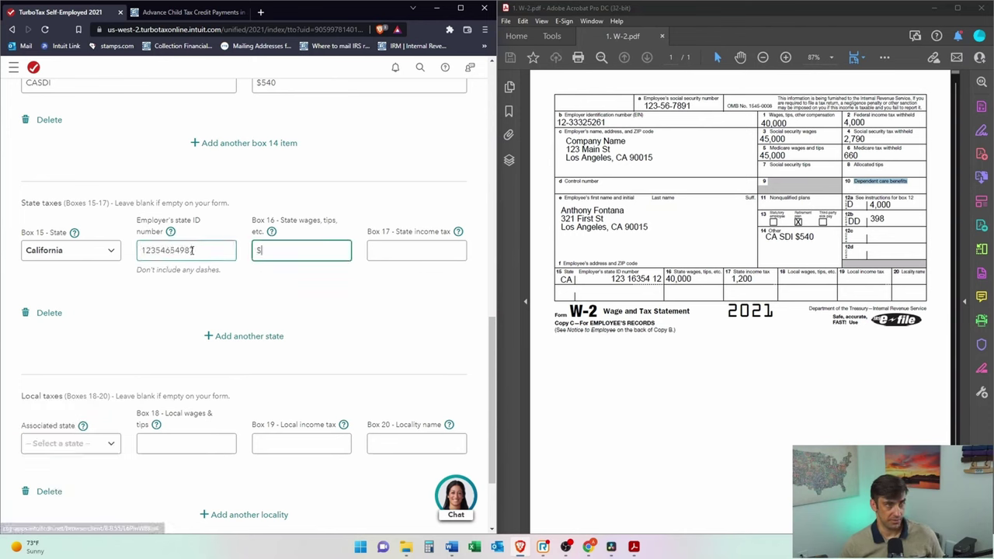
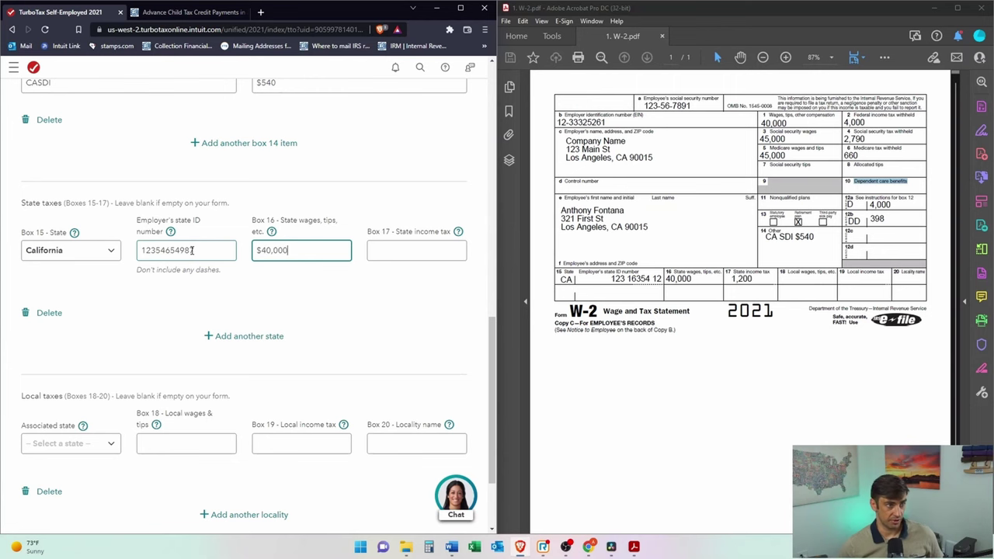
pyautogui.press('Tab')
pyautogui.press('Tab')
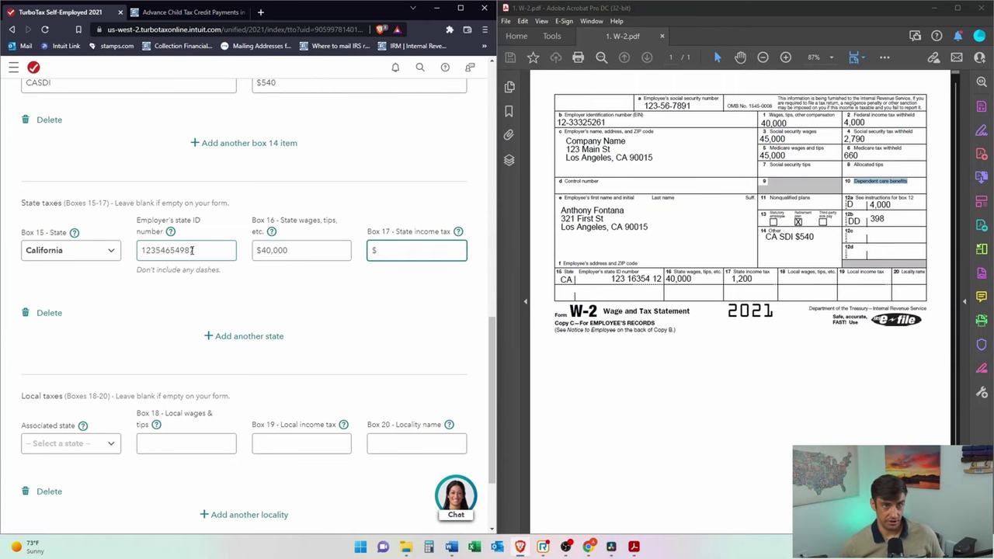
pyautogui.scroll(-2, 370, 388)
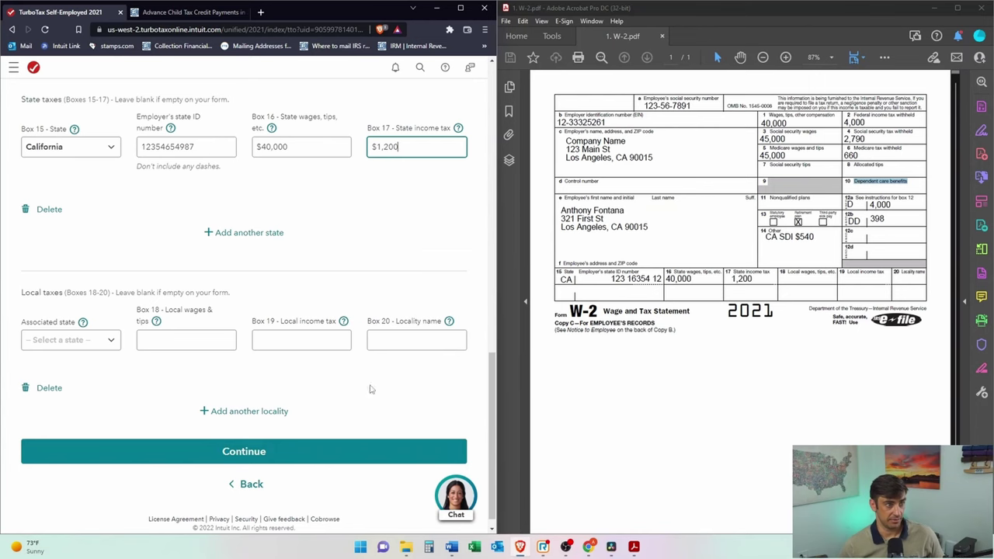
pyautogui.click(300, 457)
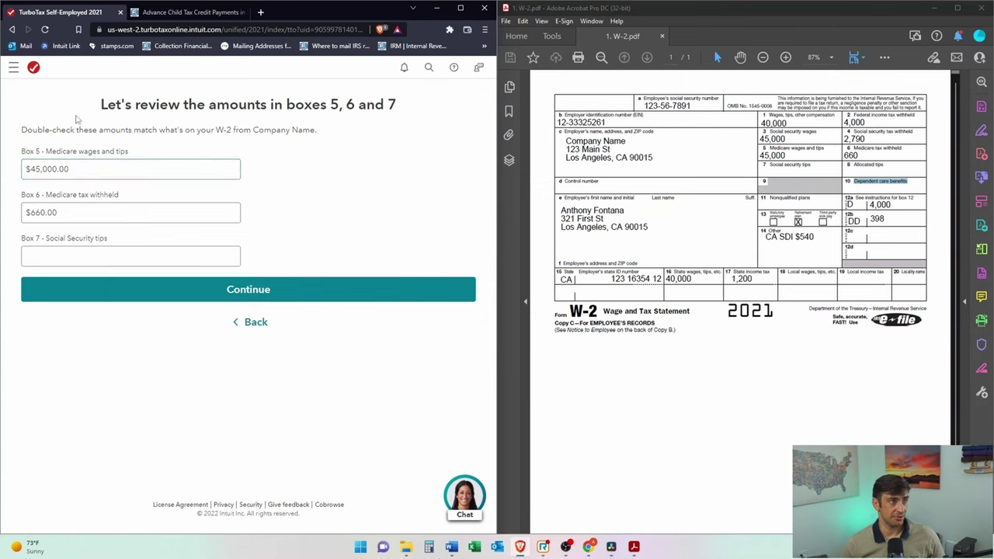
# Step: Accept the Medicare review, continue past the $2,078 refund update, and select 'None of these apply to me'
pyautogui.click(206, 288)
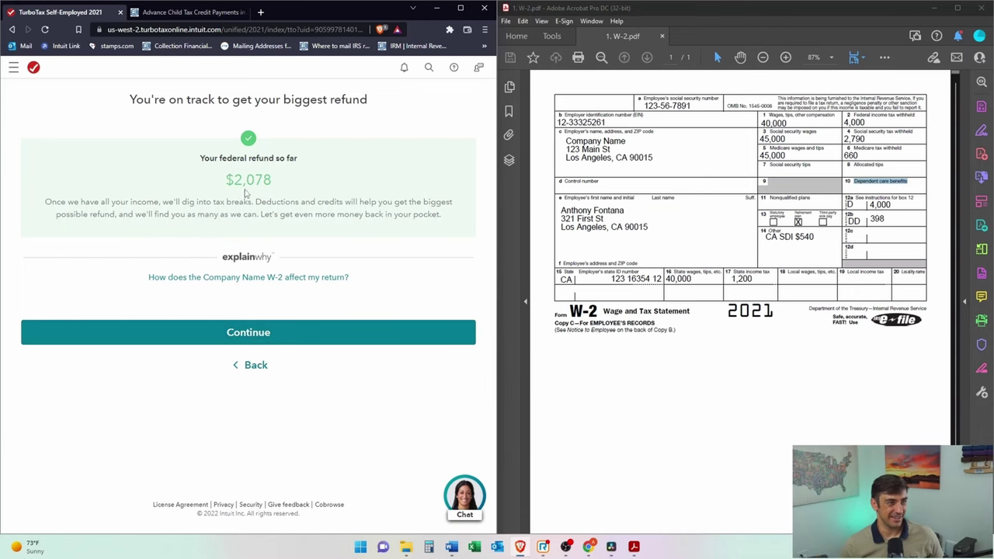
pyautogui.click(271, 334)
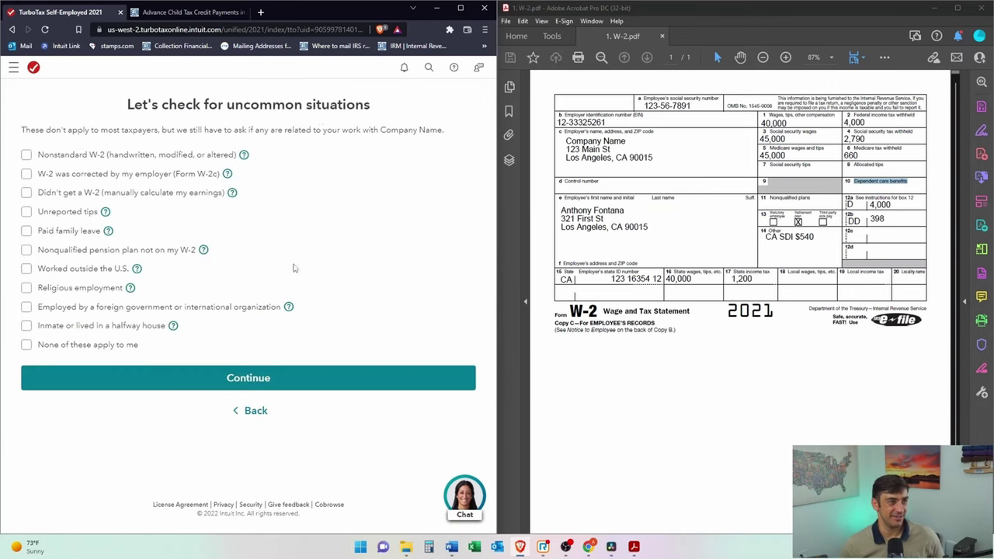
pyautogui.click(461, 9)
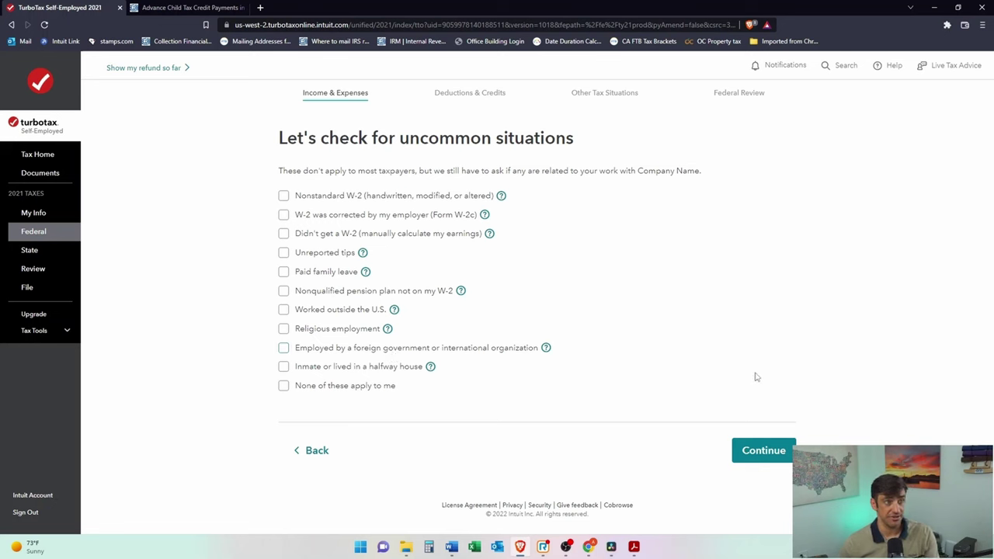
pyautogui.click(281, 385)
# Step: Submit the uncommon-situations answer and continue past 'Your W-2 info so far' to Income & Expenses
pyautogui.click(755, 452)
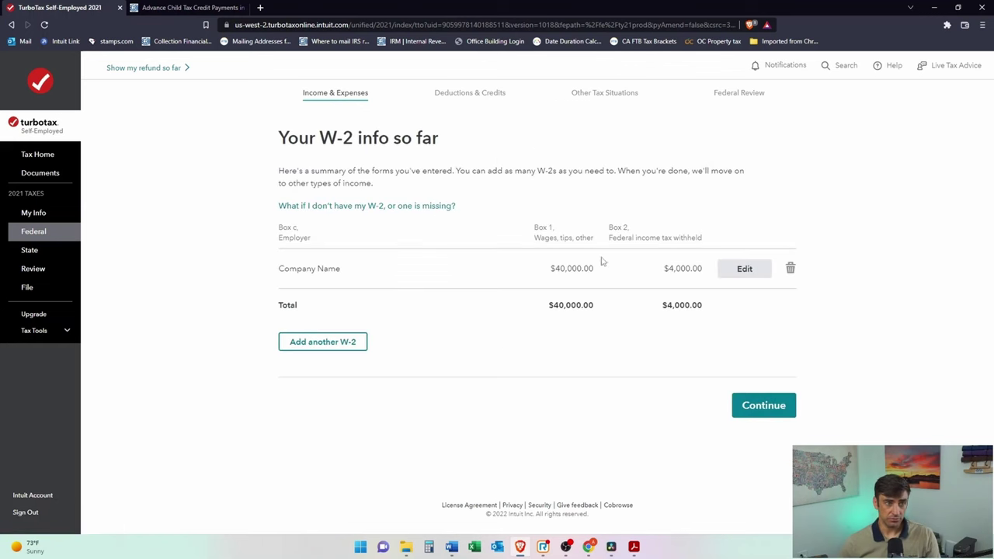
pyautogui.click(786, 413)
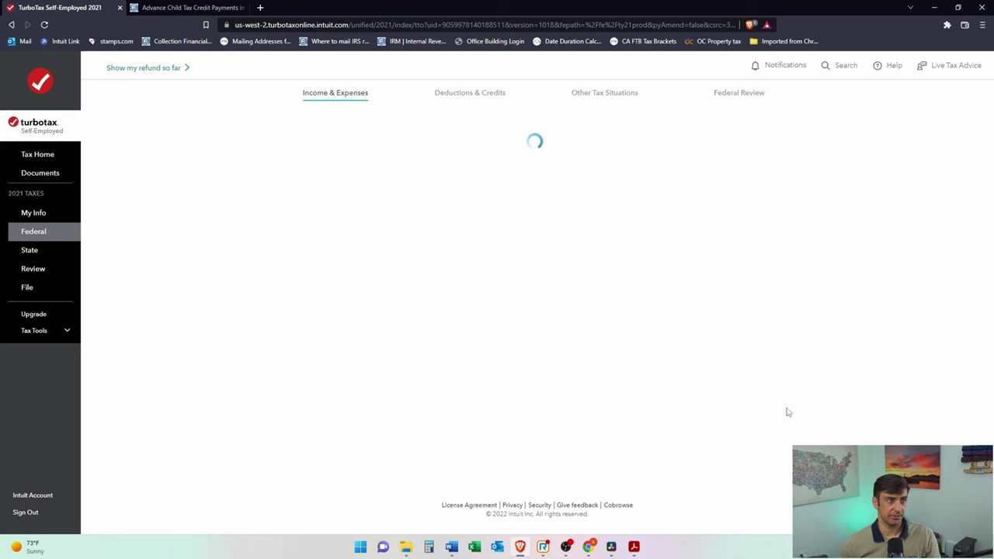